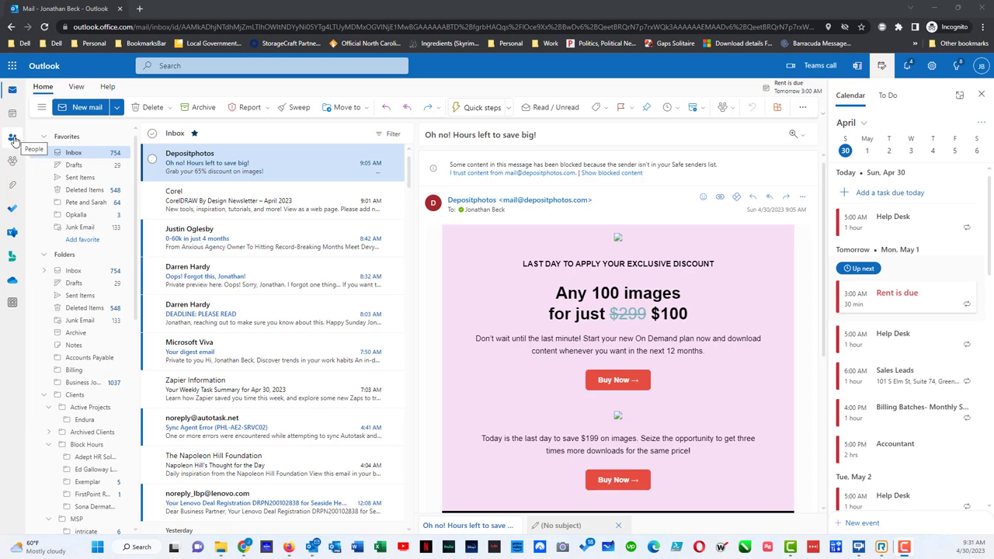
Start a new contact in People and enter the contact's first and last name
{"action": "left_click", "coordinate": [13, 139]}
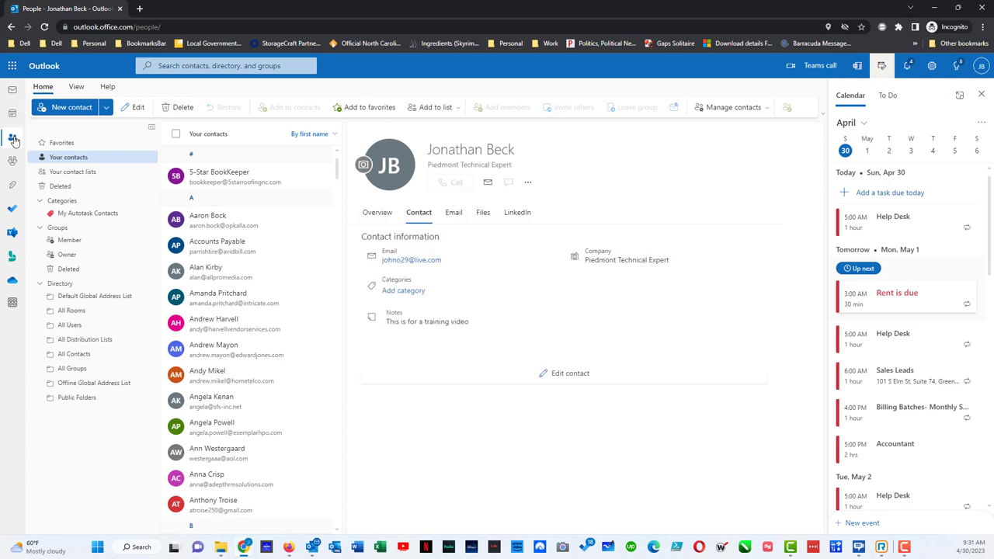
{"action": "left_click", "coordinate": [53, 109]}
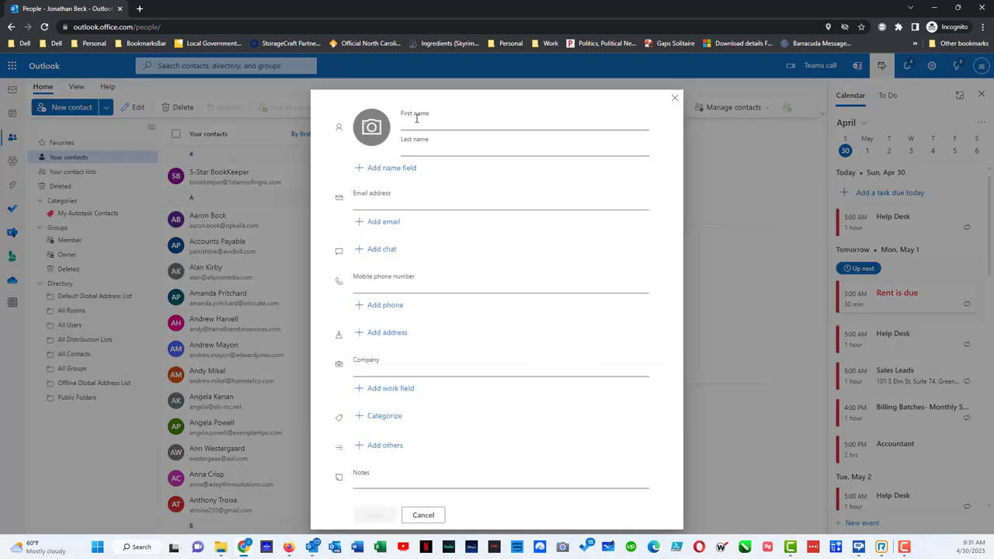
{"action": "left_click", "coordinate": [416, 118]}
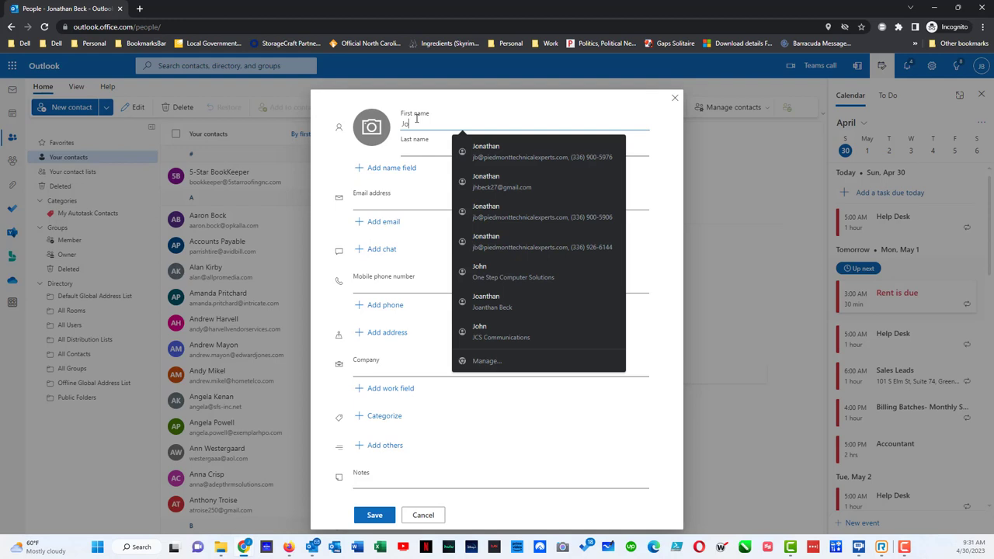
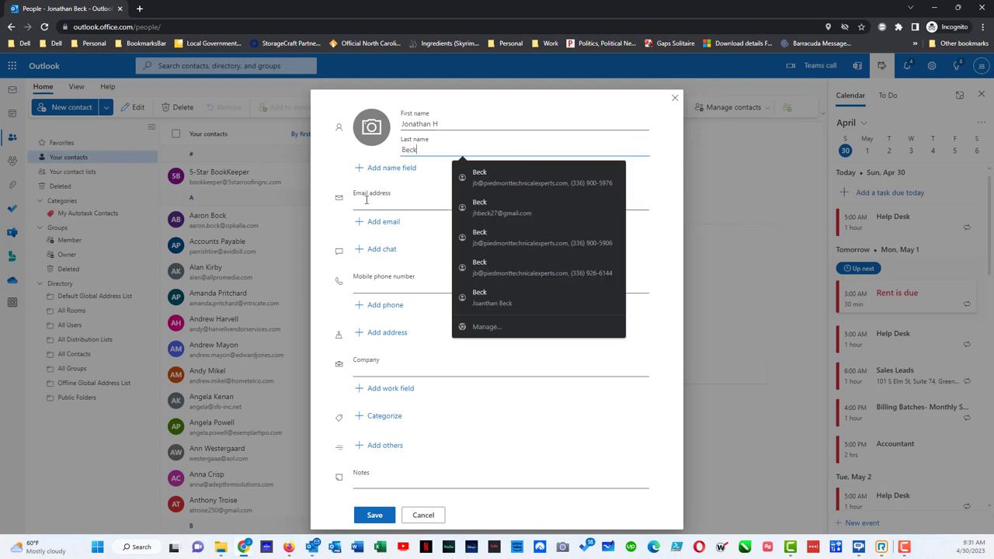
Pick the suggested email address for the contact and add the note 'this test note'
{"action": "left_click", "coordinate": [366, 200]}
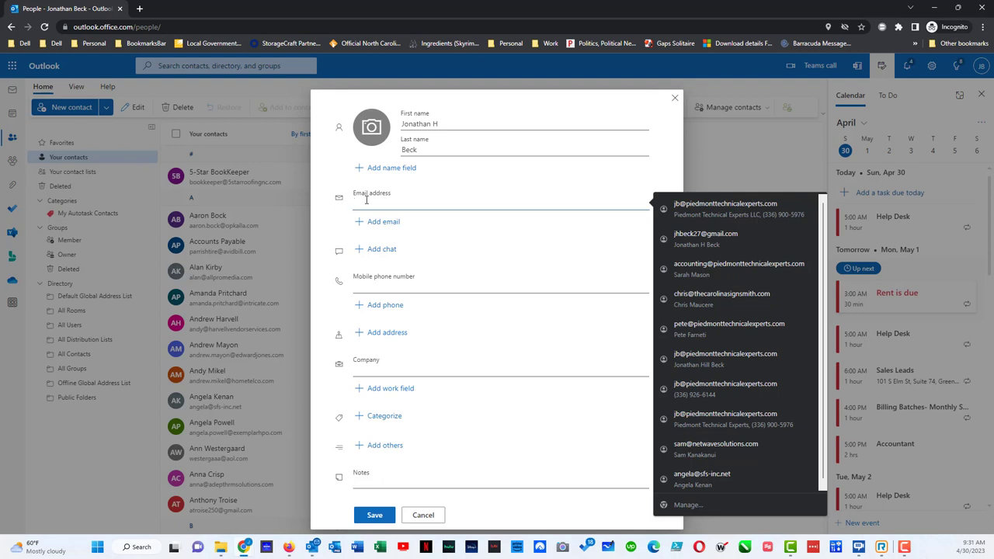
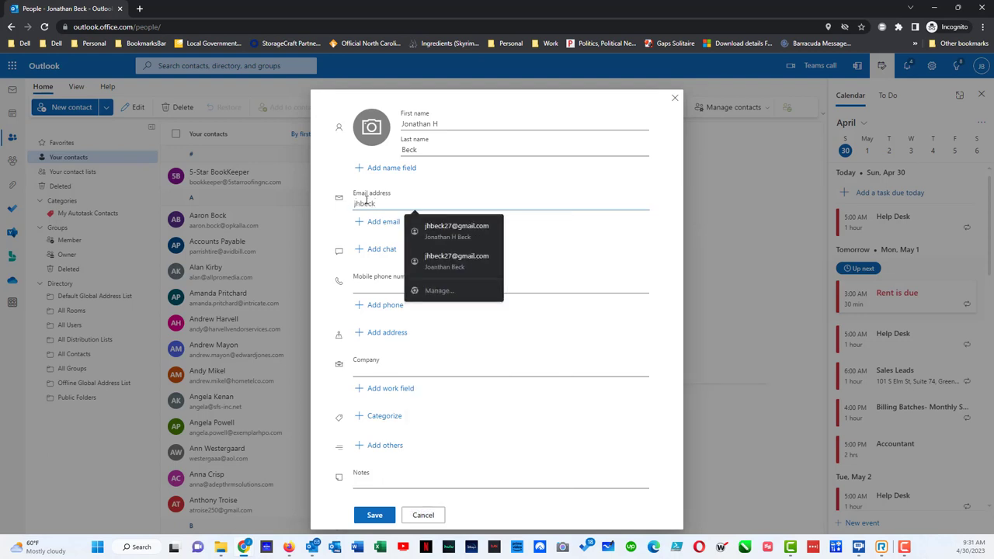
{"action": "left_click", "coordinate": [456, 230]}
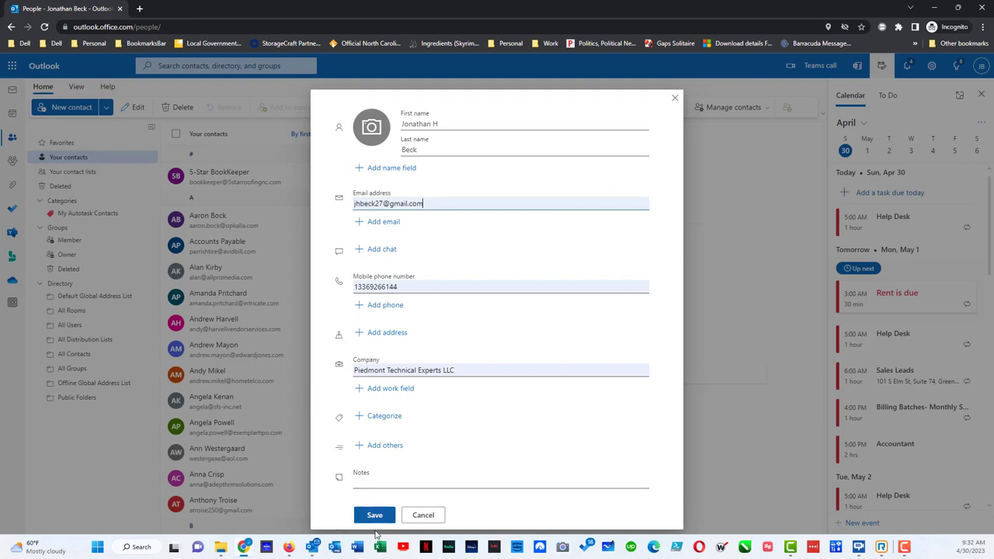
{"action": "left_click", "coordinate": [394, 480]}
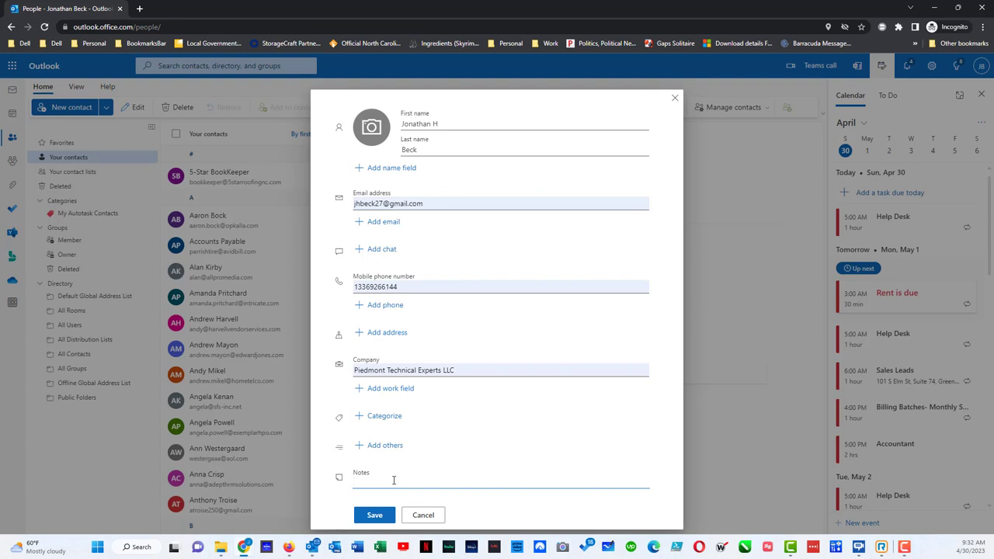
{"action": "type", "text": "this test note"}
Save the contact and send it a message with subject and body 'test'
{"action": "left_click", "coordinate": [363, 515]}
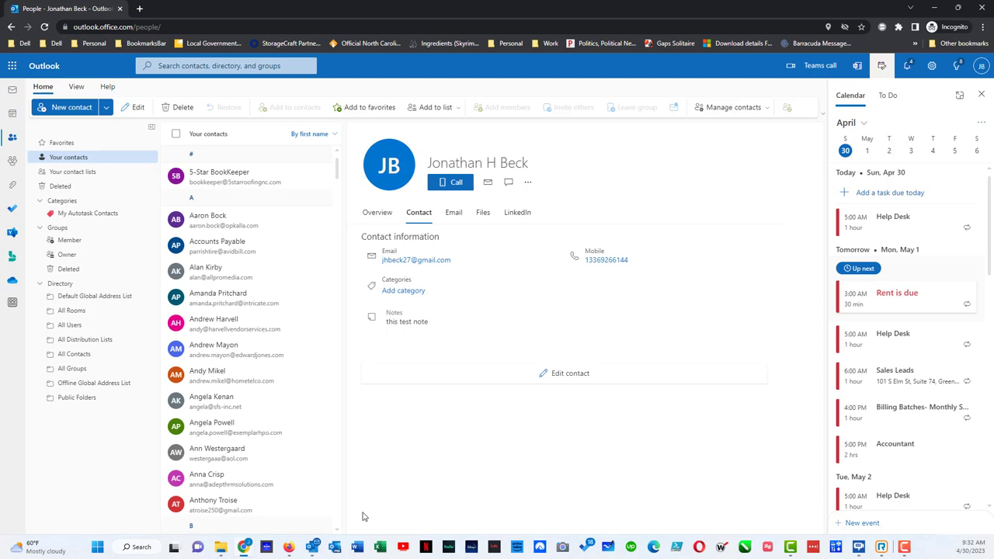
{"action": "left_click", "coordinate": [487, 183]}
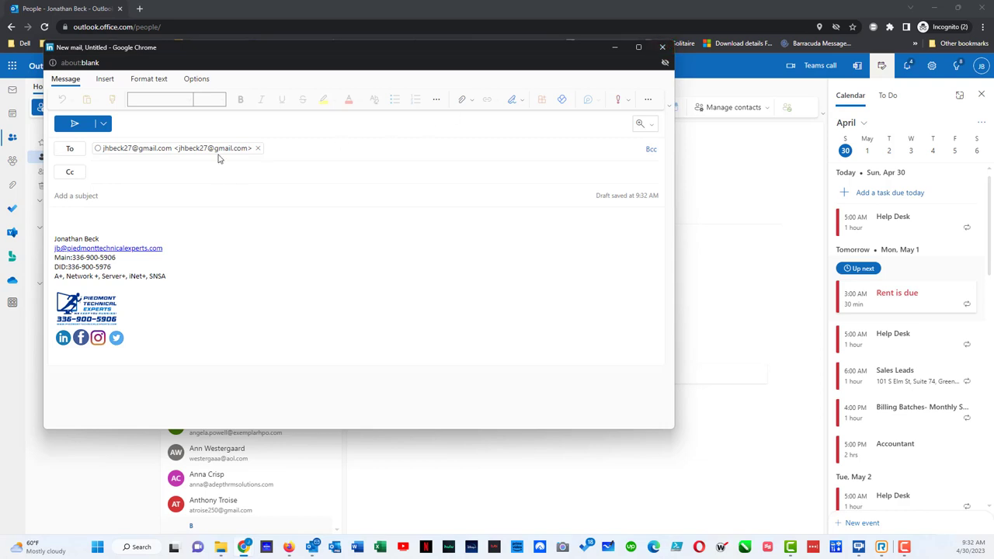
{"action": "left_click", "coordinate": [142, 196]}
{"action": "type", "text": "test"}
{"action": "key", "text": "Tab"}
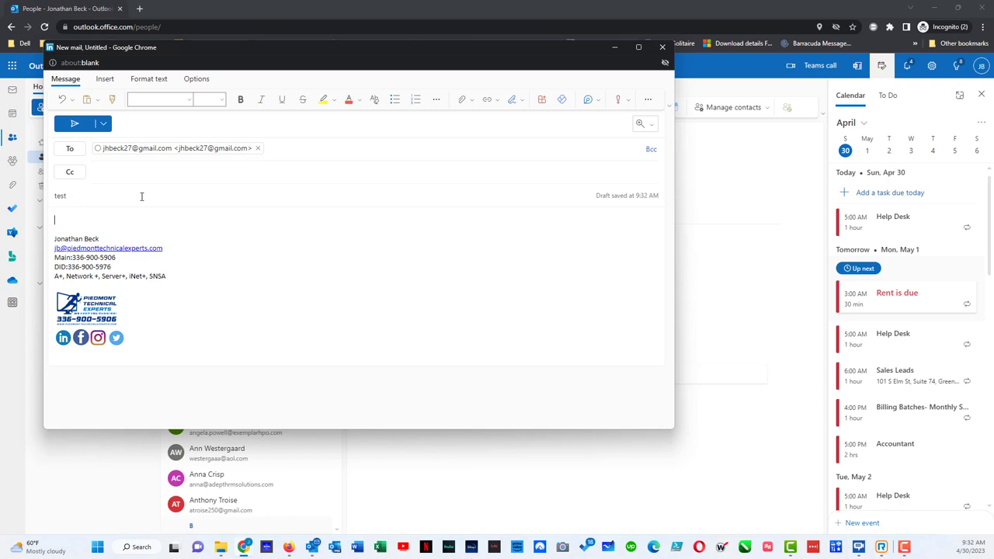
{"action": "type", "text": "test"}
{"action": "left_click", "coordinate": [71, 126]}
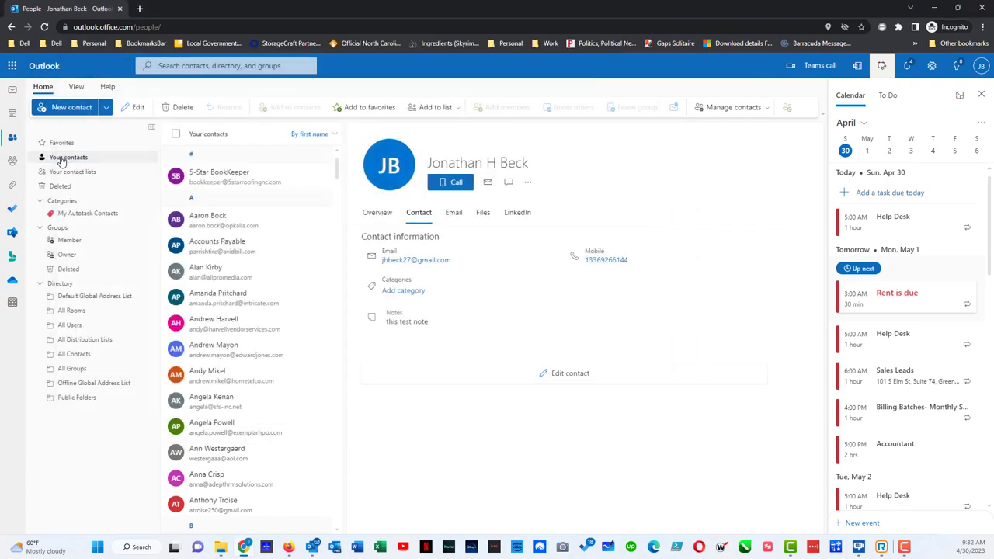
Delete the new contact from Your contacts and confirm the deletion
{"action": "left_click", "coordinate": [61, 159]}
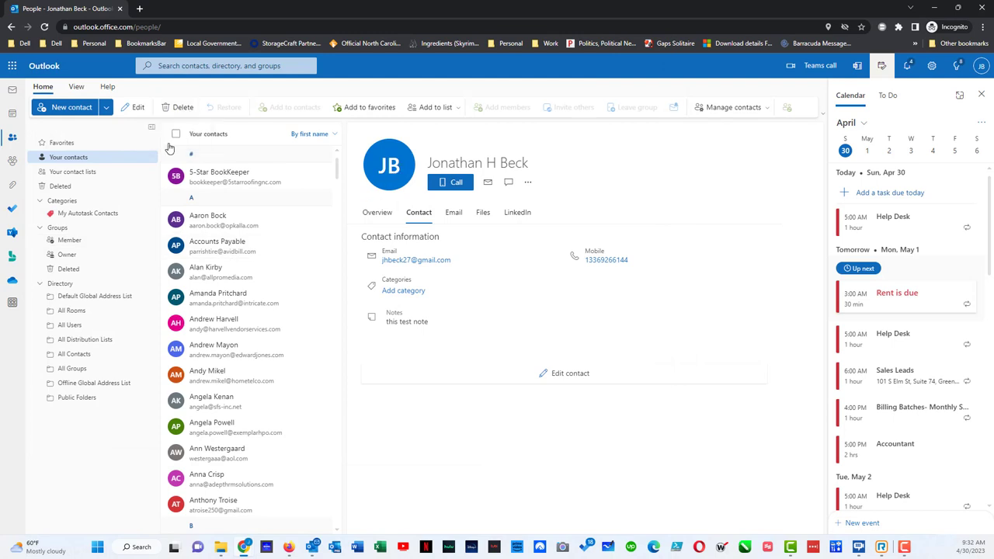
{"action": "left_click", "coordinate": [178, 108]}
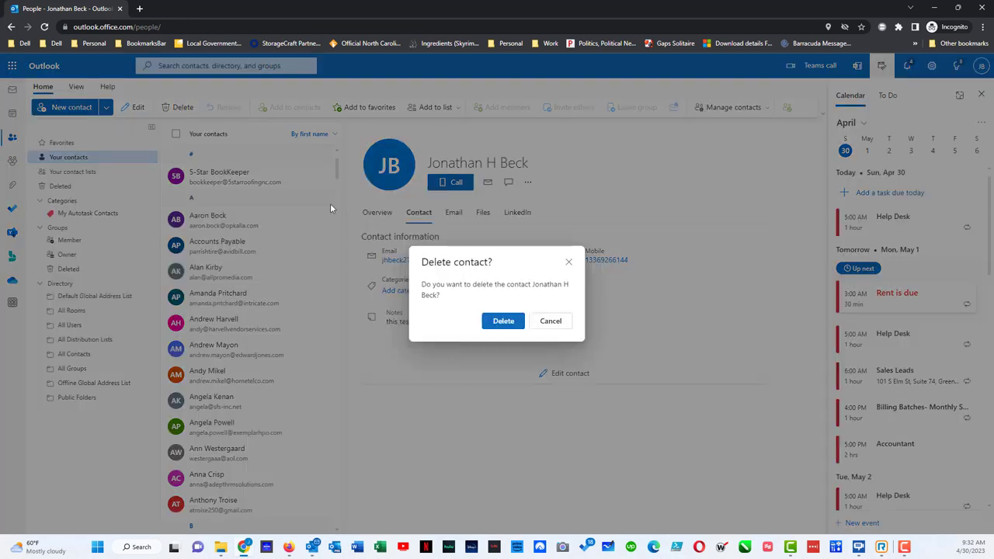
{"action": "left_click", "coordinate": [503, 322]}
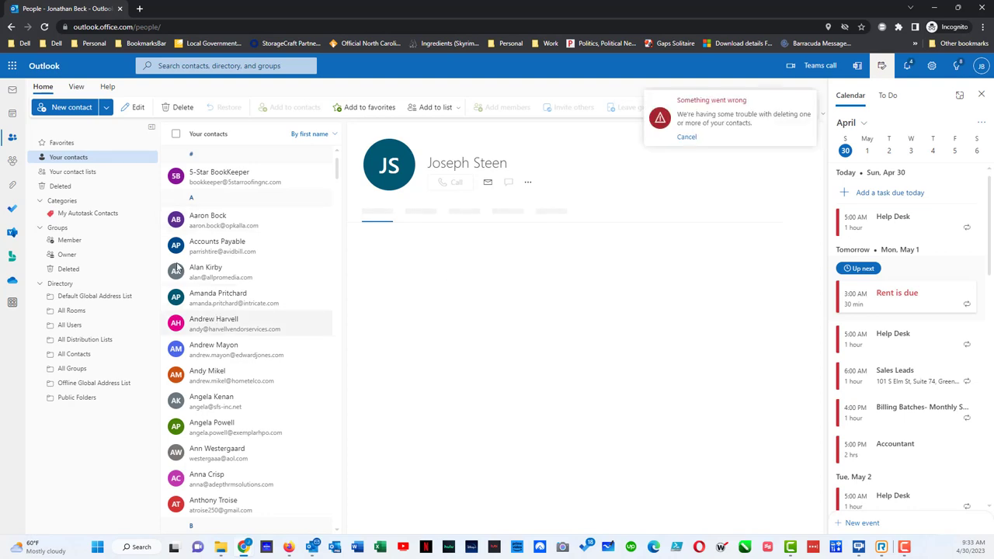
Start a new mail and add a contact from My Contacts as the To recipient
{"action": "left_click", "coordinate": [10, 91]}
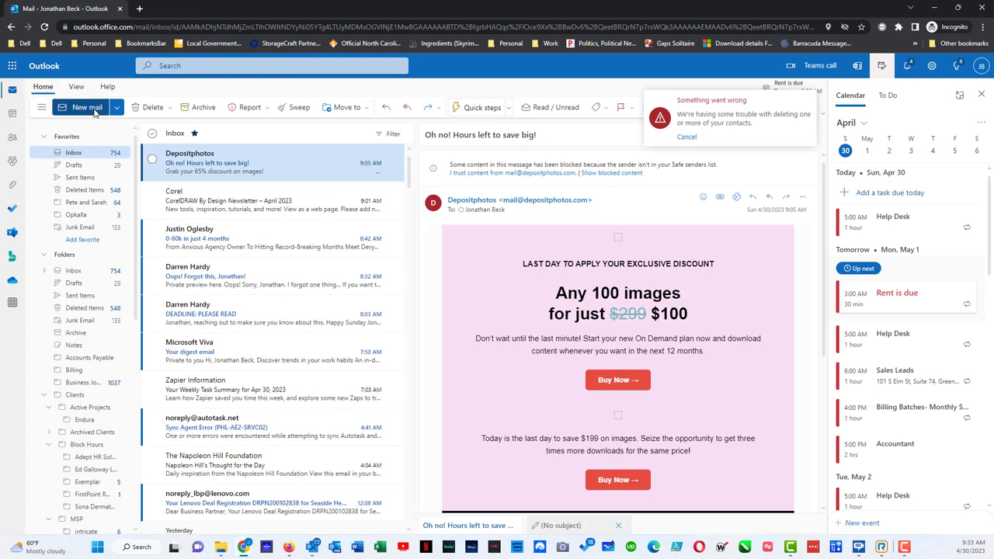
{"action": "left_click", "coordinate": [87, 108]}
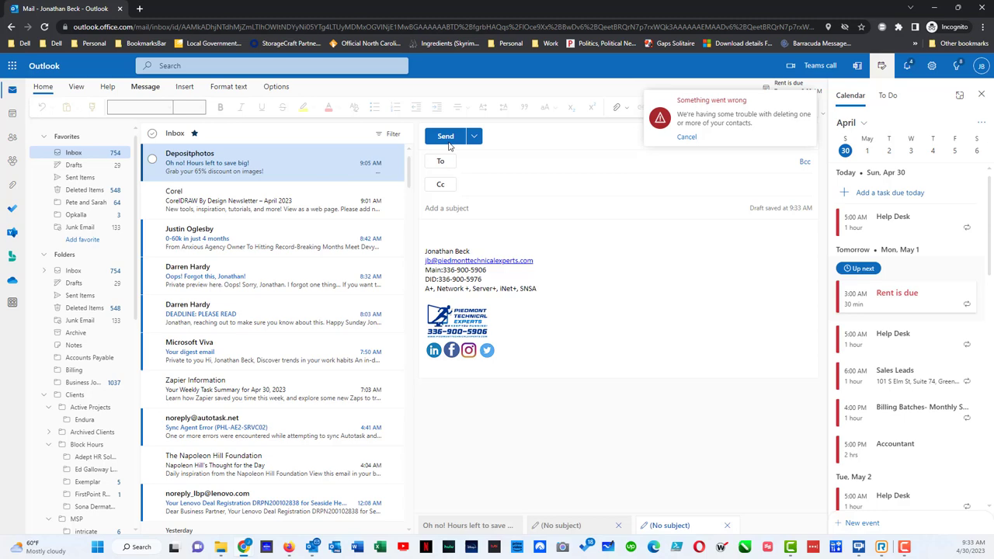
{"action": "left_click", "coordinate": [444, 167]}
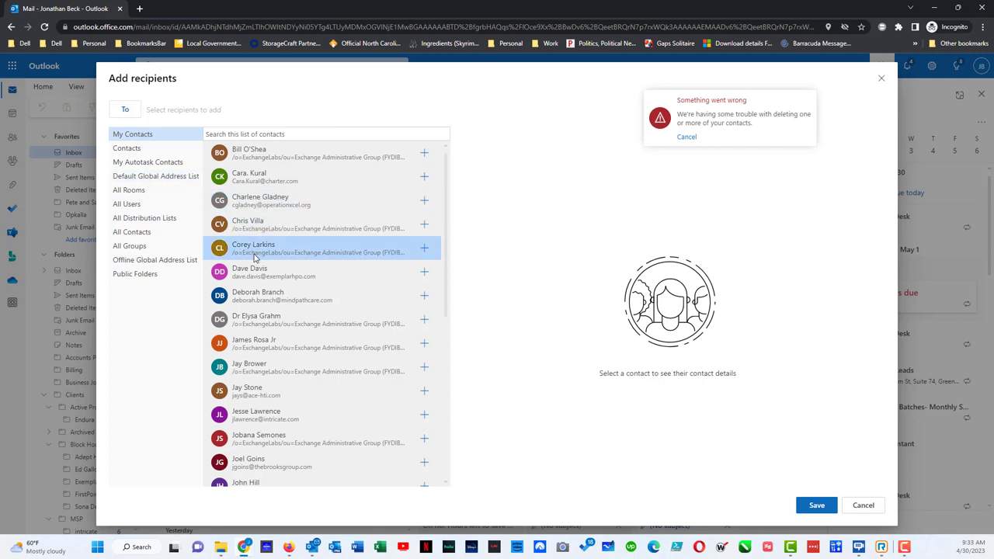
{"action": "scroll", "coordinate": [254, 258], "scroll_direction": "down", "scroll_amount": 3}
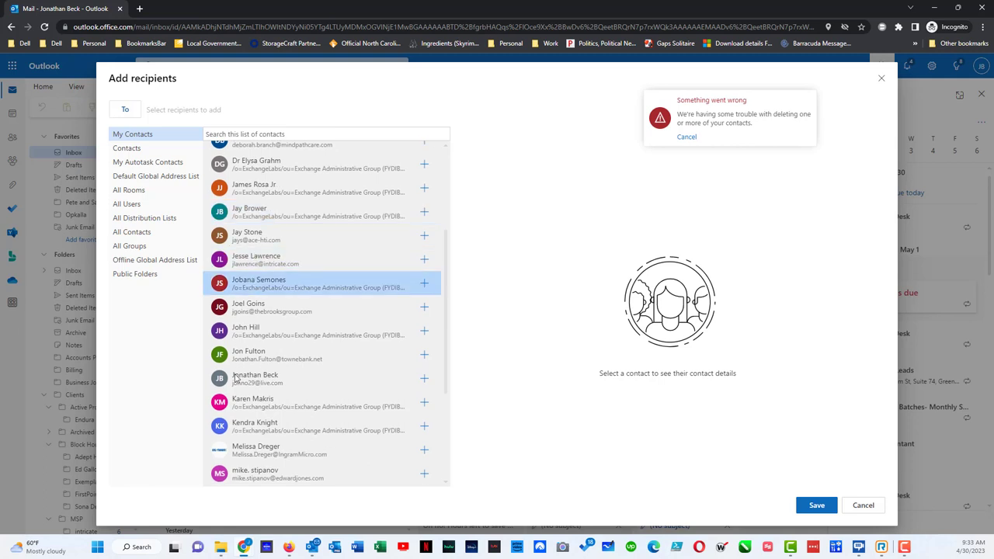
{"action": "scroll", "coordinate": [256, 358], "scroll_direction": "down", "scroll_amount": 1}
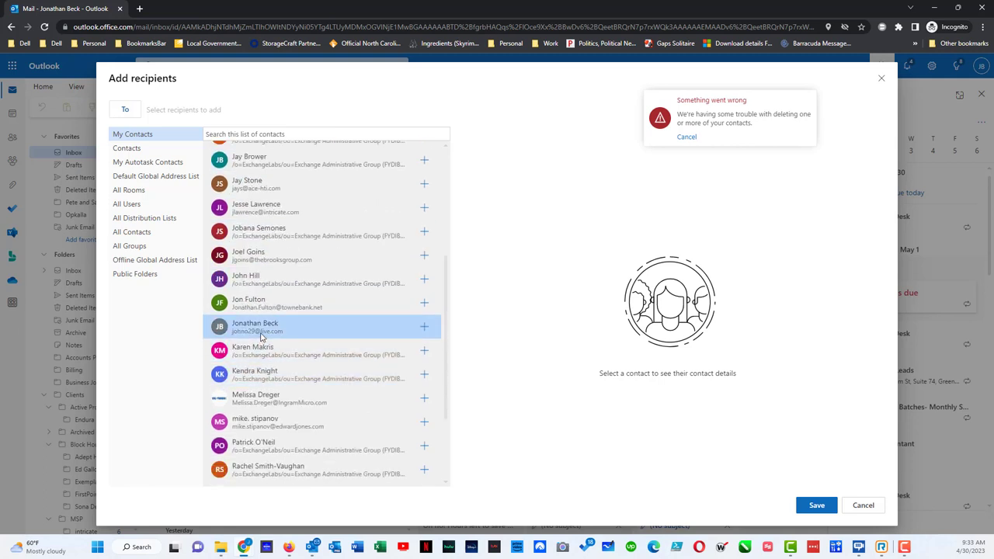
{"action": "left_click", "coordinate": [425, 332]}
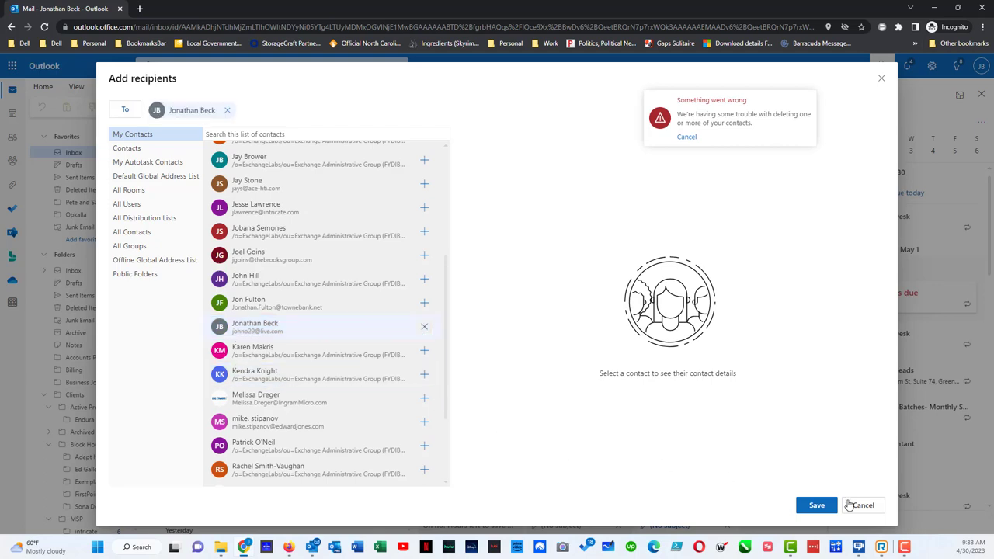
{"action": "left_click", "coordinate": [830, 508]}
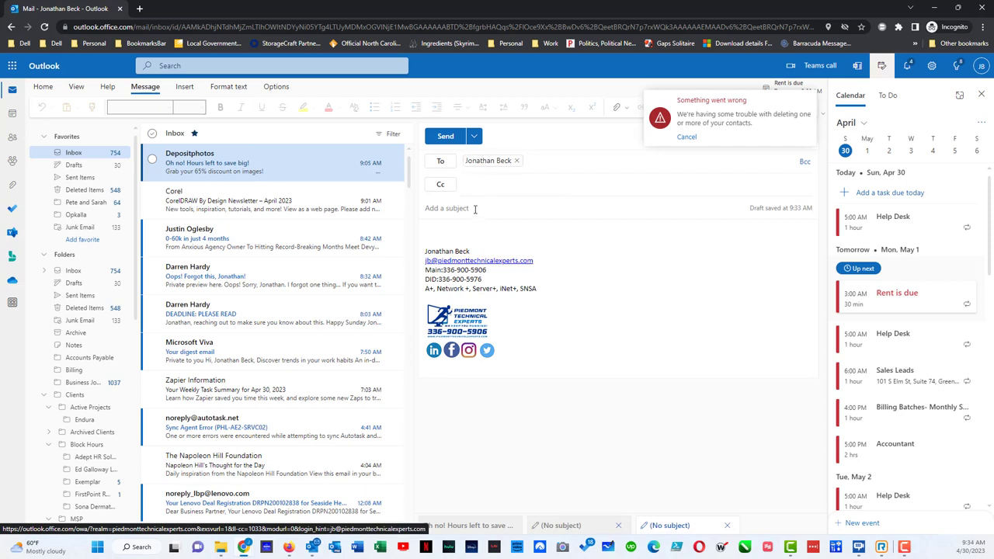
Type the subject 'tes' and the body text 't' in the draft
{"action": "type", "text": "test"}
{"action": "key", "text": "Tab"}
{"action": "type", "text": "t"}
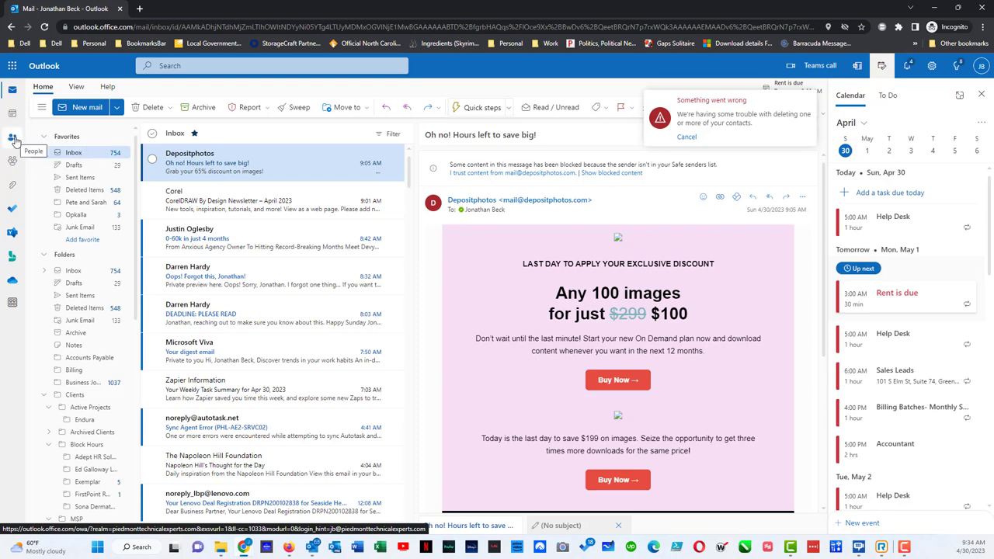
Go to People, start a new contact list, then discard it
{"action": "left_click", "coordinate": [13, 139]}
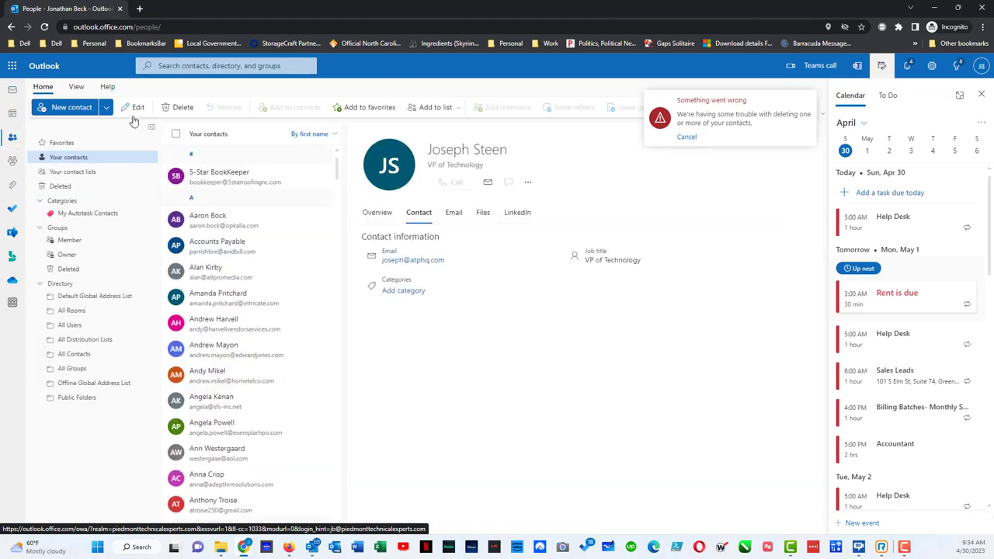
{"action": "left_click", "coordinate": [108, 109]}
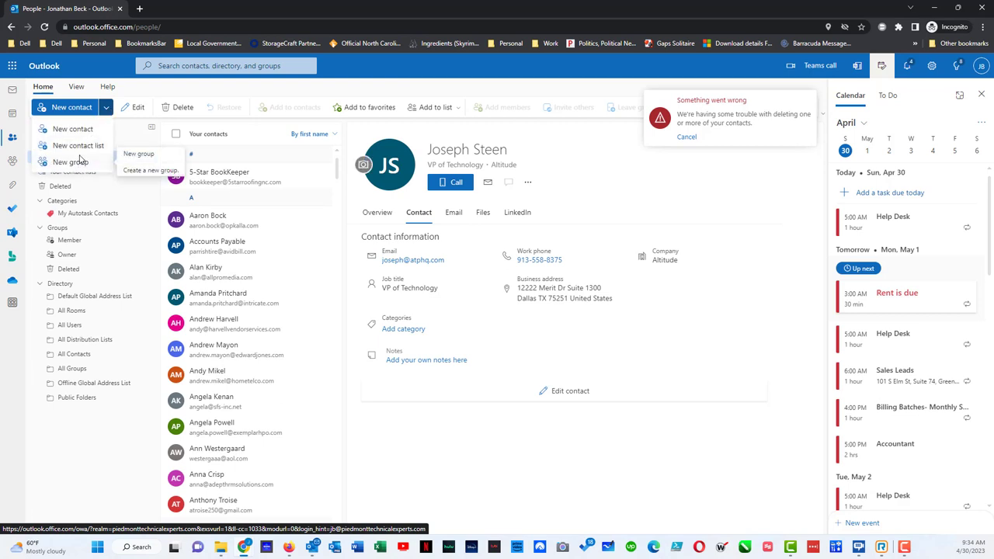
{"action": "left_click", "coordinate": [84, 148]}
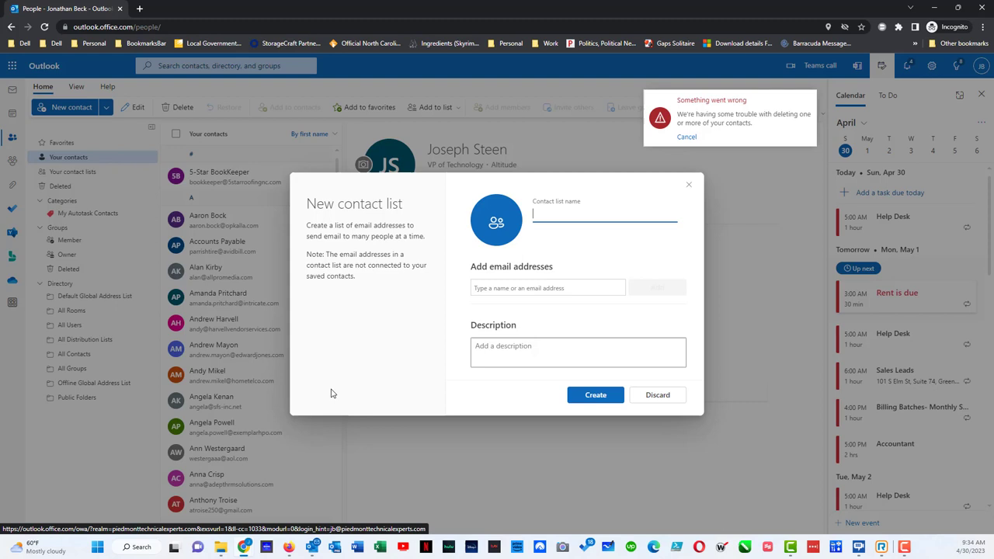
{"action": "left_click", "coordinate": [653, 396]}
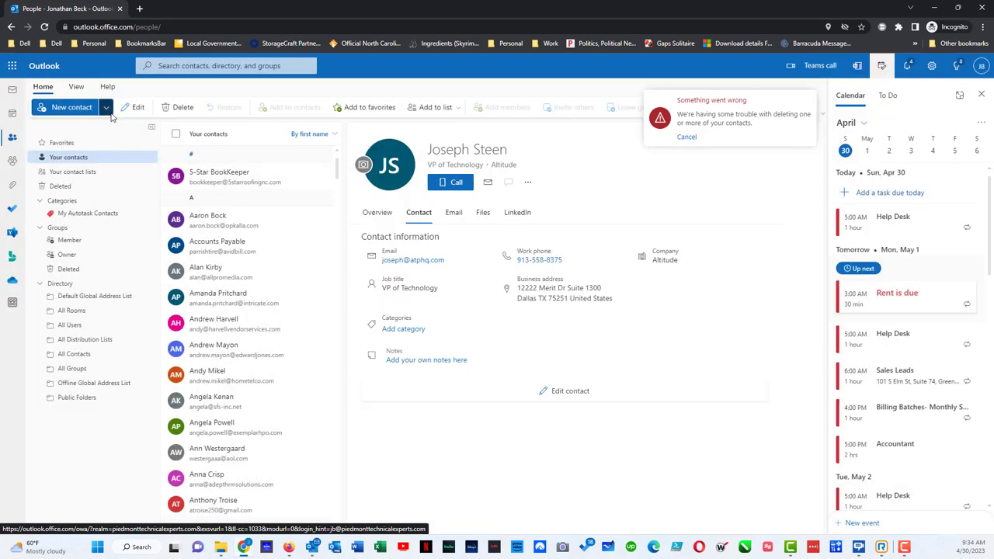
Start a new group named 'test' with address 'test1' and expand its privacy settings
{"action": "left_click", "coordinate": [105, 108]}
{"action": "left_click", "coordinate": [82, 164]}
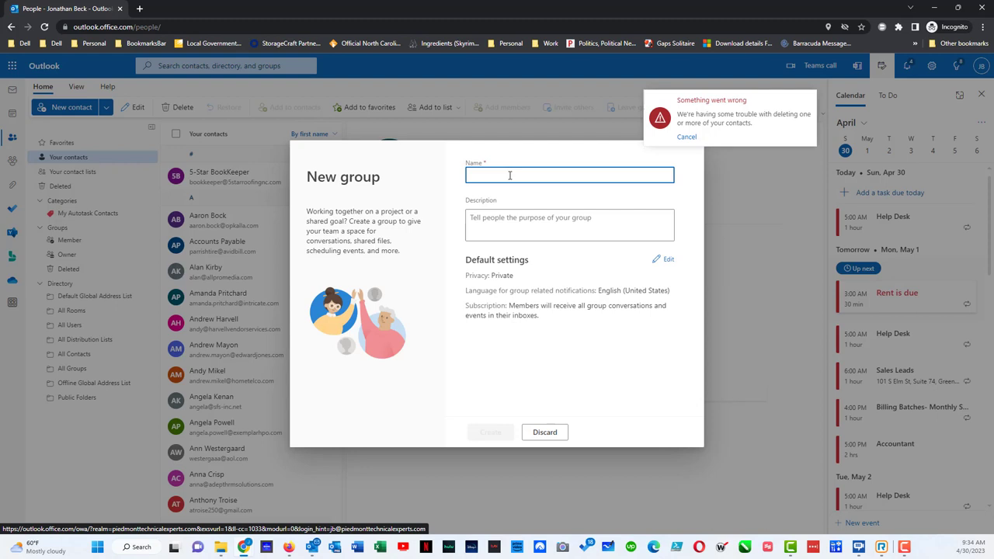
{"action": "type", "text": "test"}
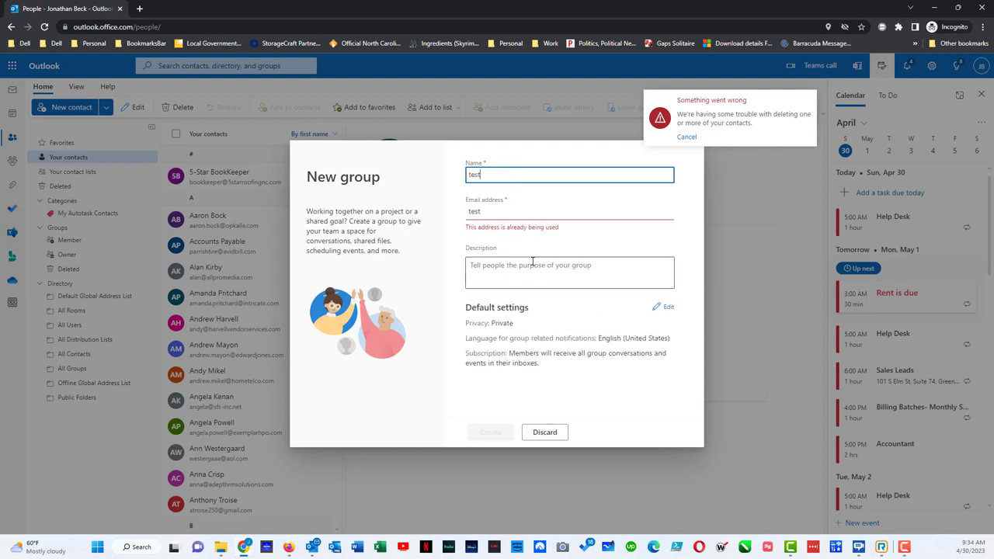
{"action": "left_click", "coordinate": [507, 212]}
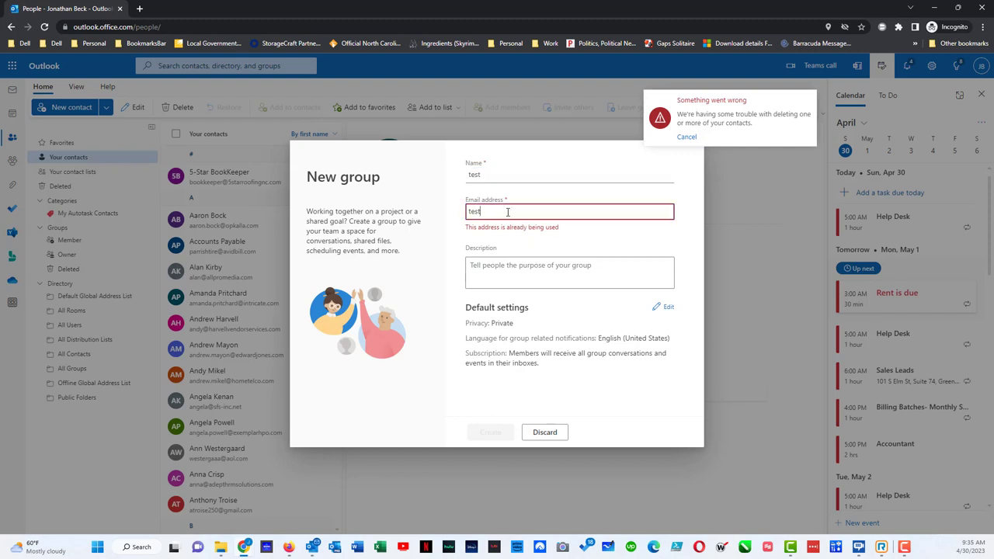
{"action": "type", "text": "1"}
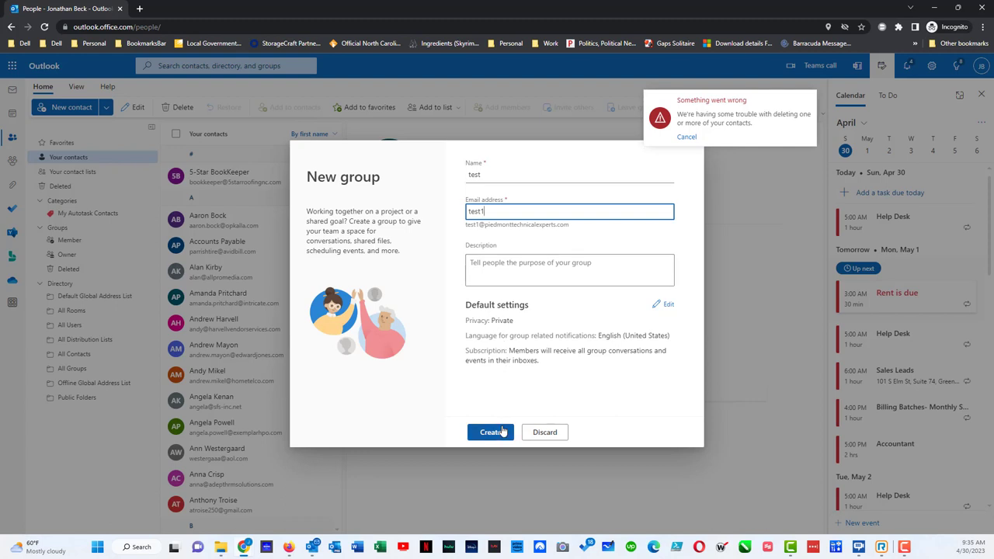
{"action": "left_click", "coordinate": [503, 432]}
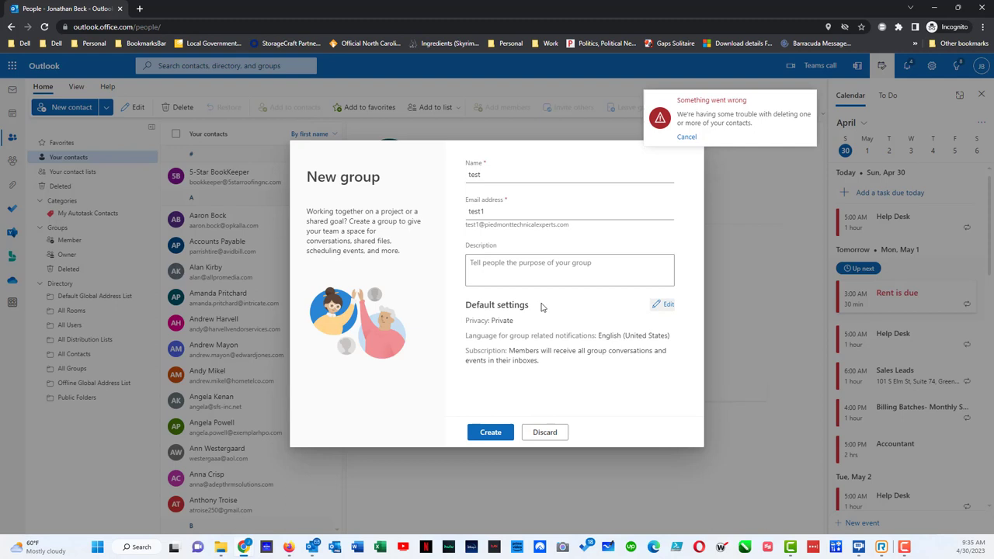
{"action": "left_click", "coordinate": [662, 305]}
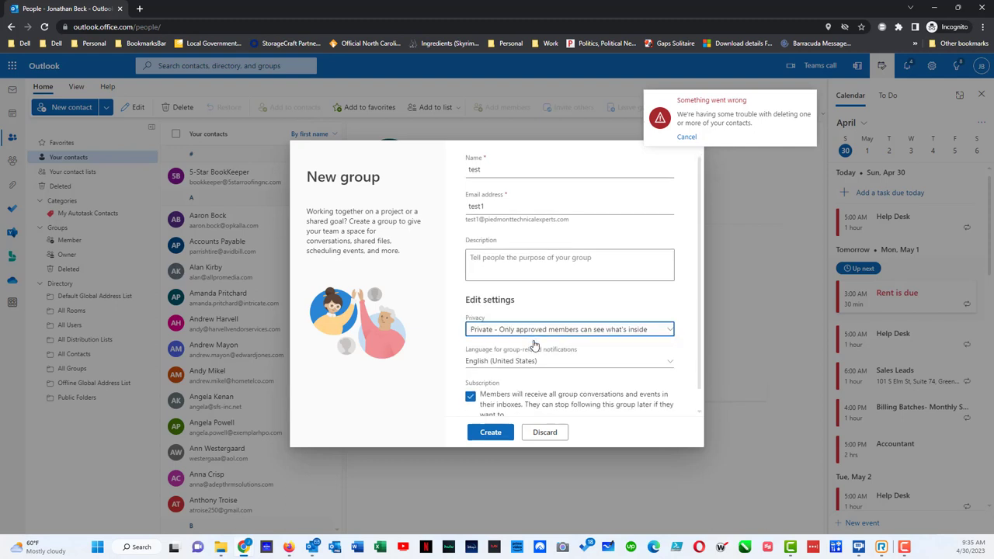
Create the 'test' group and add the suggested person as a member
{"action": "scroll", "coordinate": [534, 344], "scroll_direction": "down", "scroll_amount": 1}
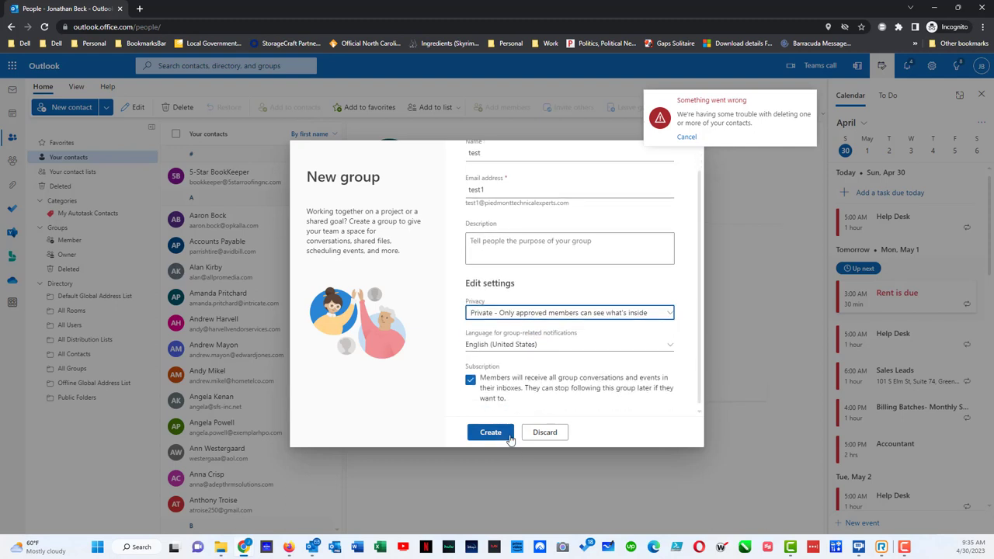
{"action": "left_click", "coordinate": [505, 435]}
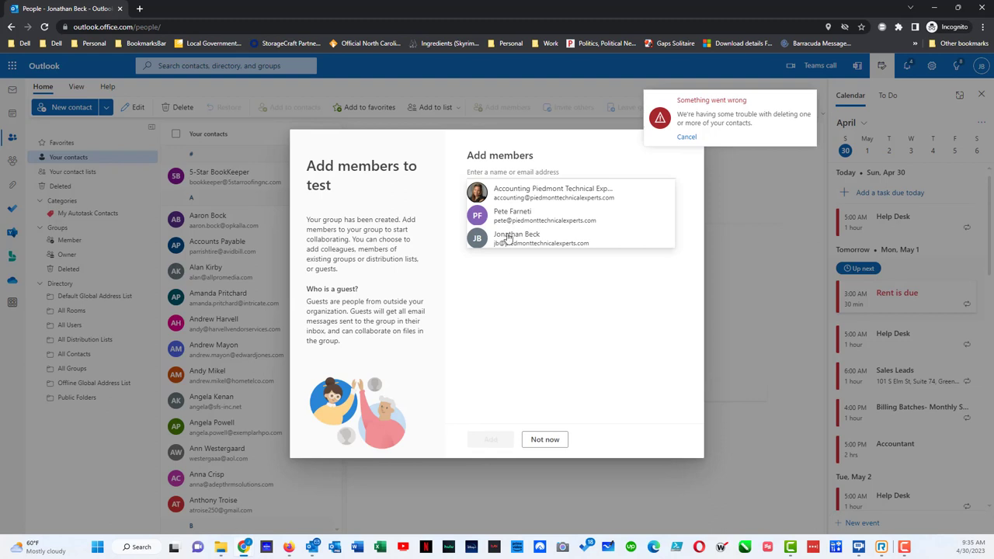
{"action": "left_click", "coordinate": [513, 243]}
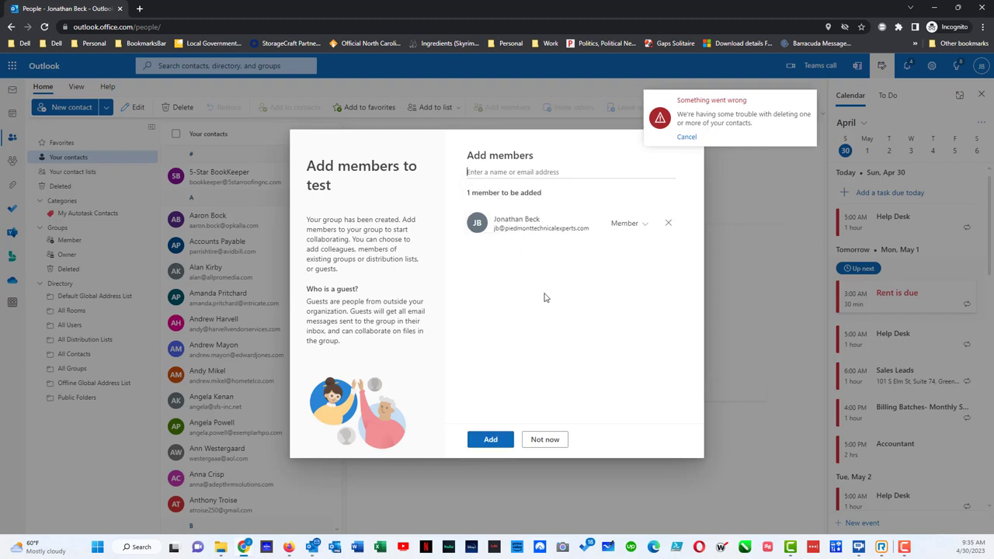
{"action": "left_click", "coordinate": [491, 440]}
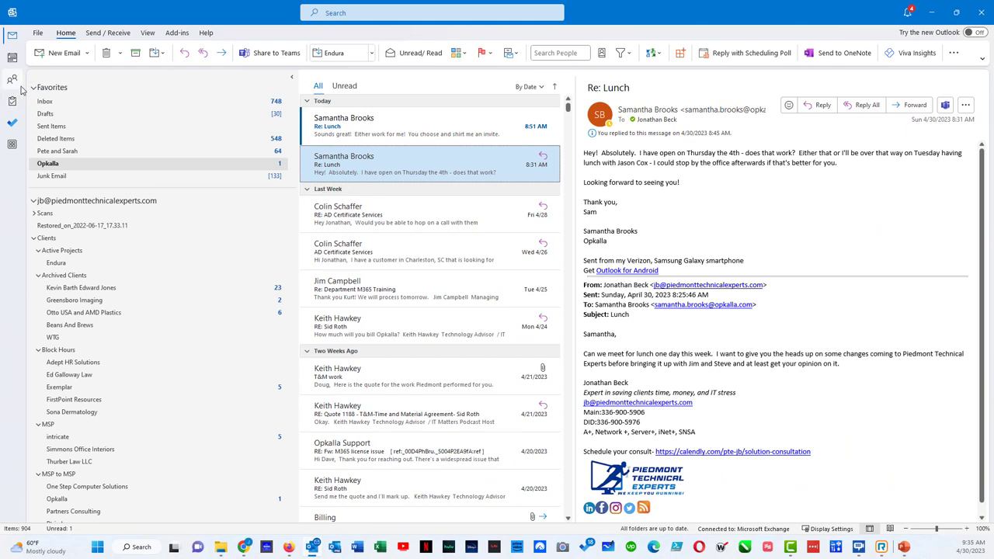
In desktop Contacts, enter the new contact's name and company Piedmont Technical Experts
{"action": "left_click", "coordinate": [13, 79]}
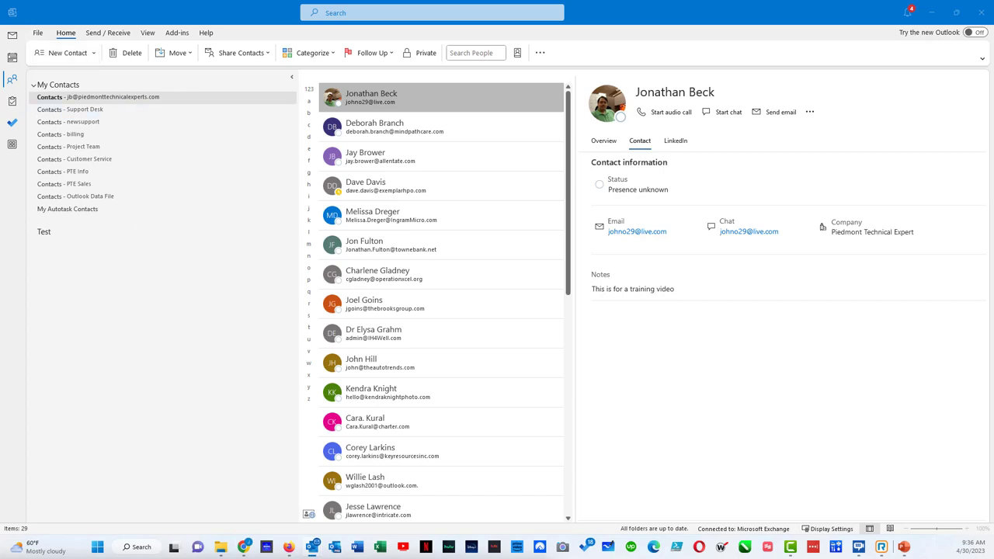
{"action": "left_click_drag", "start_coordinate": [482, 536], "coordinate": [720, 117]}
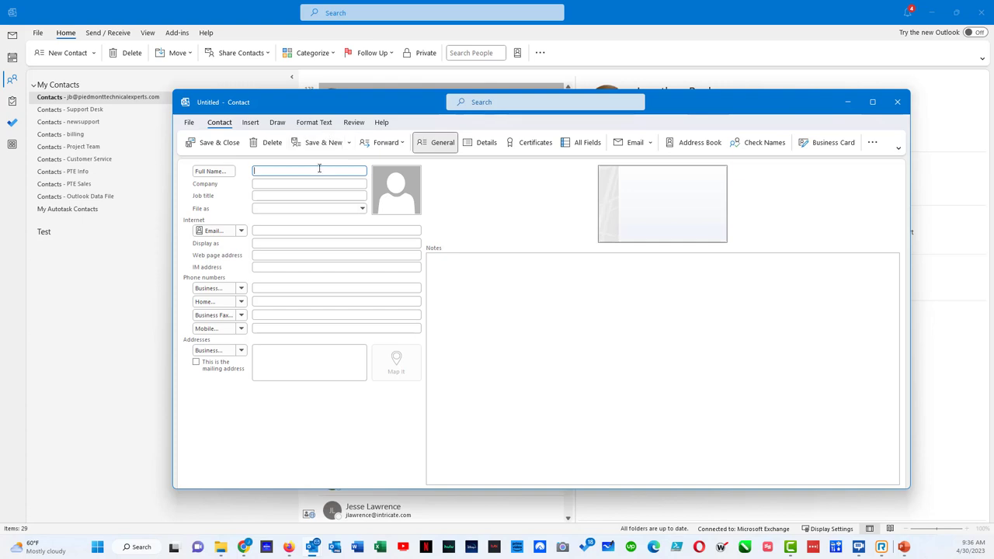
{"action": "key", "text": "Tab"}
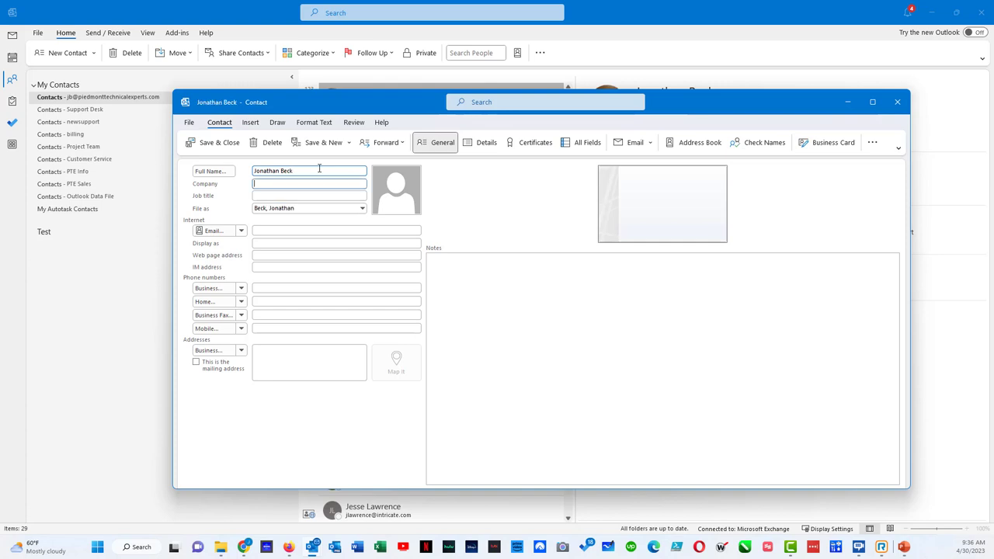
{"action": "type", "text": "Piedmont Technical Expe"}
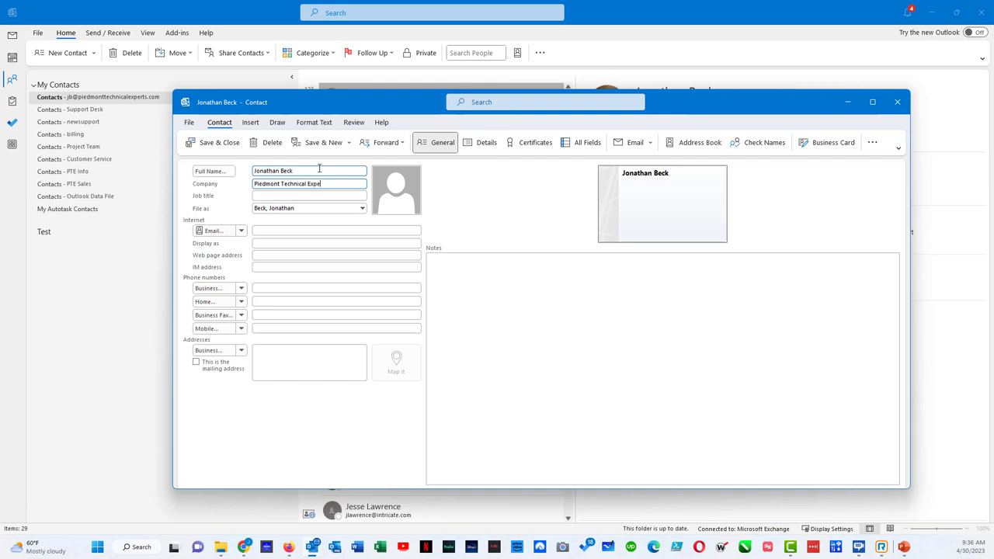
{"action": "type", "text": "rts"}
Set job title Owner, choose the suggested e-mail address, and fill the display name
{"action": "key", "text": "Tab"}
{"action": "type", "text": "Owne"}
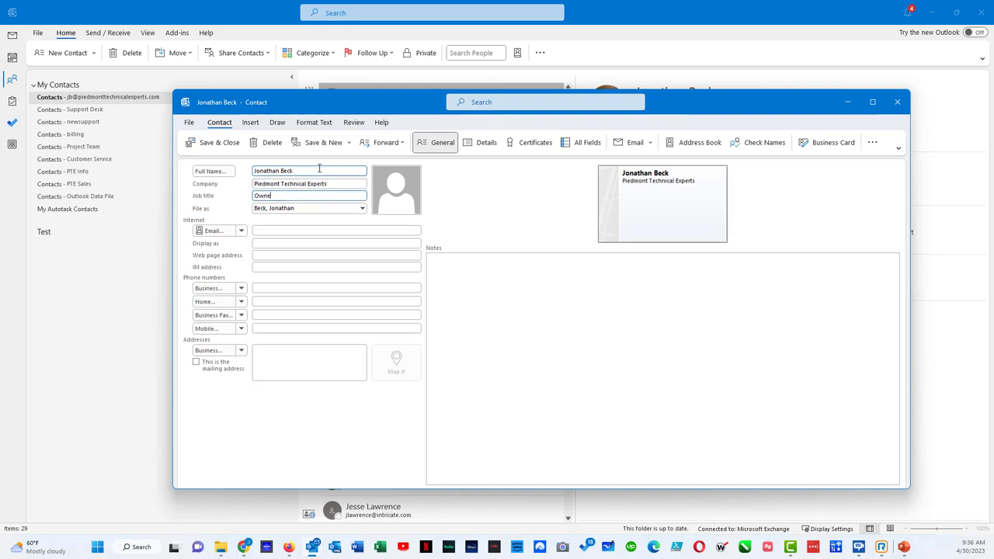
{"action": "key", "text": "Tab"}
{"action": "key", "text": "Tab"}
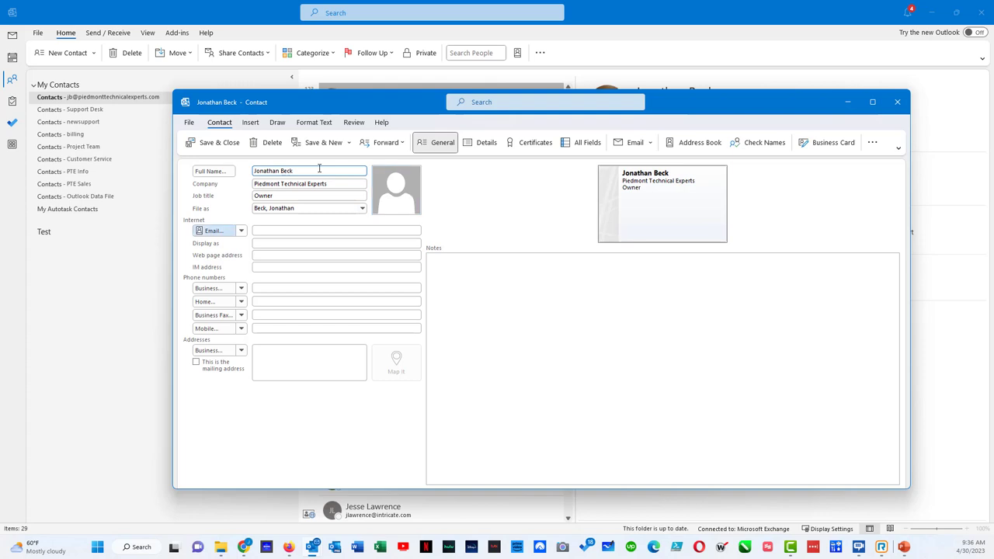
{"action": "key", "text": "Tab"}
{"action": "key", "text": "Tab"}
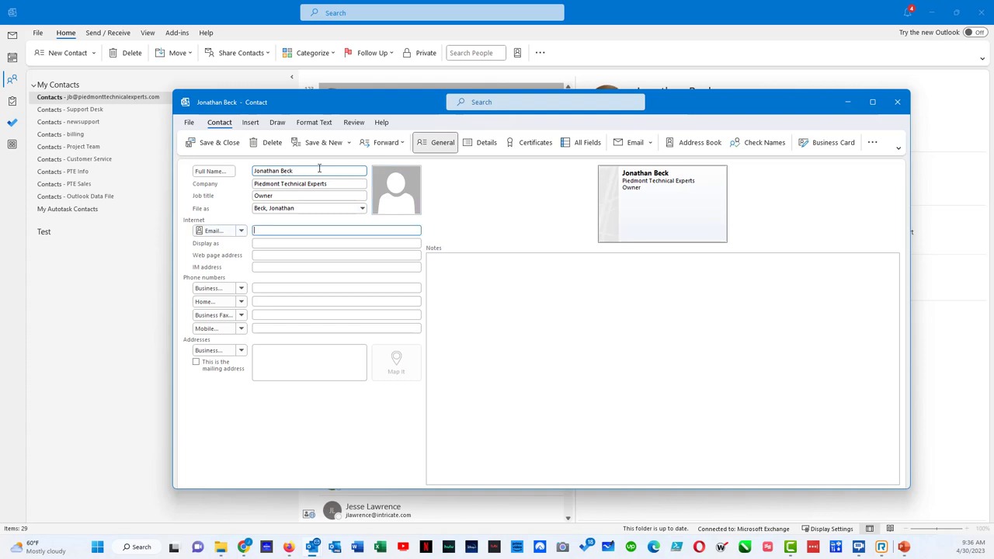
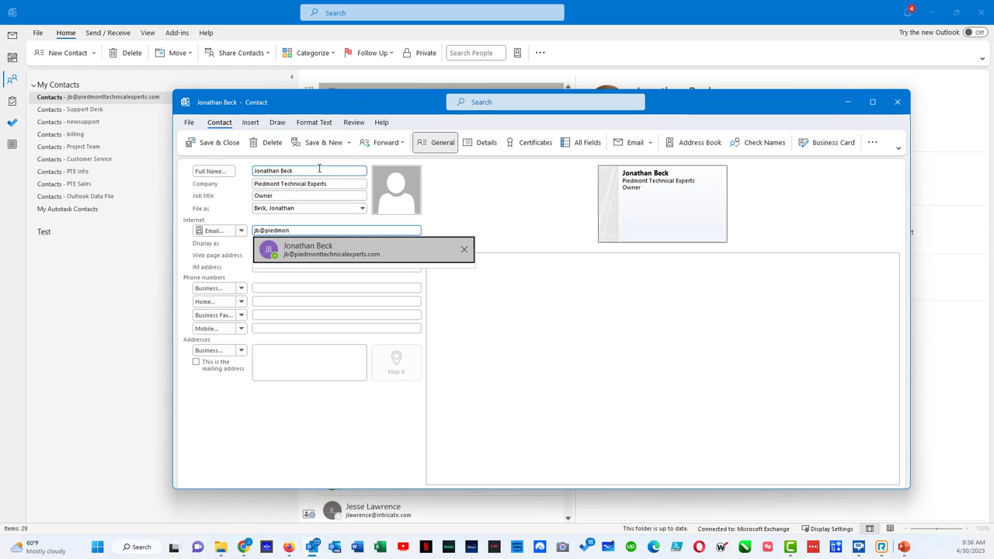
{"action": "left_click", "coordinate": [324, 253]}
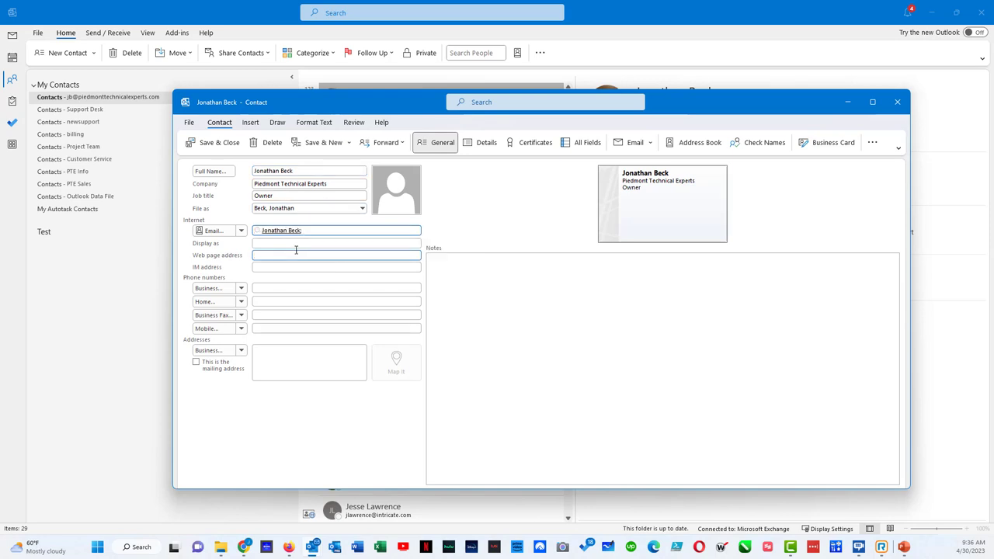
{"action": "left_click", "coordinate": [272, 243]}
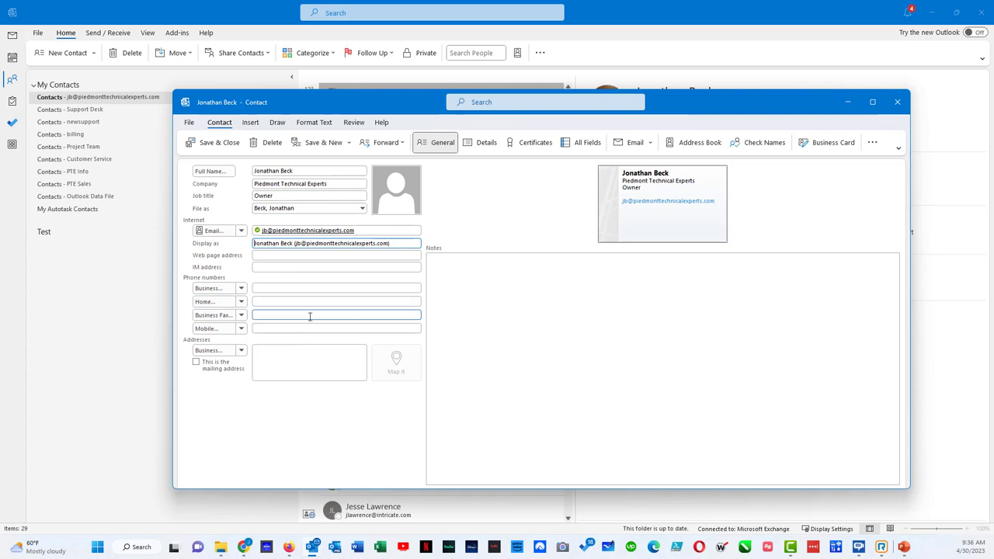
Save the contact and merge its details into the existing duplicate contact
{"action": "left_click", "coordinate": [218, 145]}
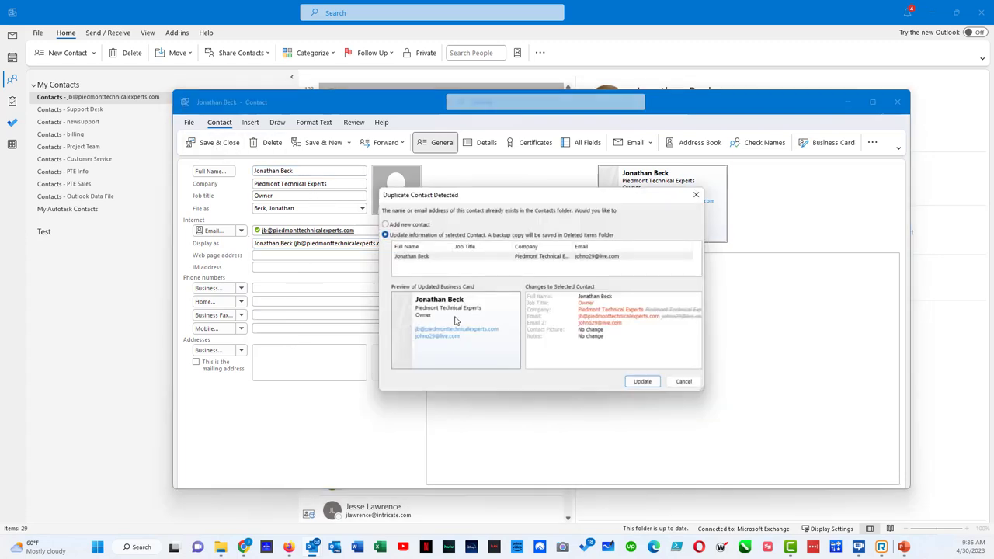
{"action": "left_click", "coordinate": [642, 382]}
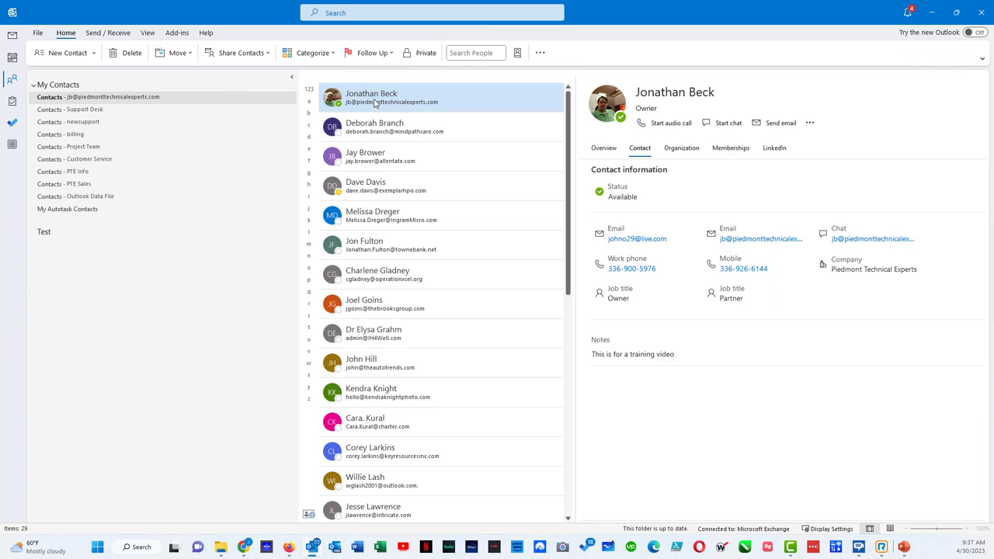
Start a new contact group named 'test distribution list'
{"action": "left_click", "coordinate": [93, 53]}
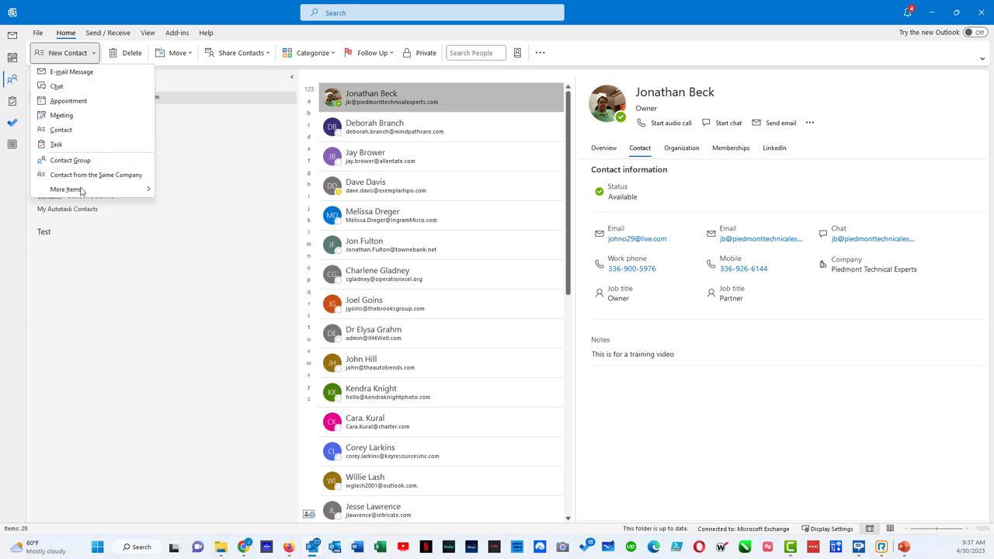
{"action": "mouse_move", "coordinate": [81, 190]}
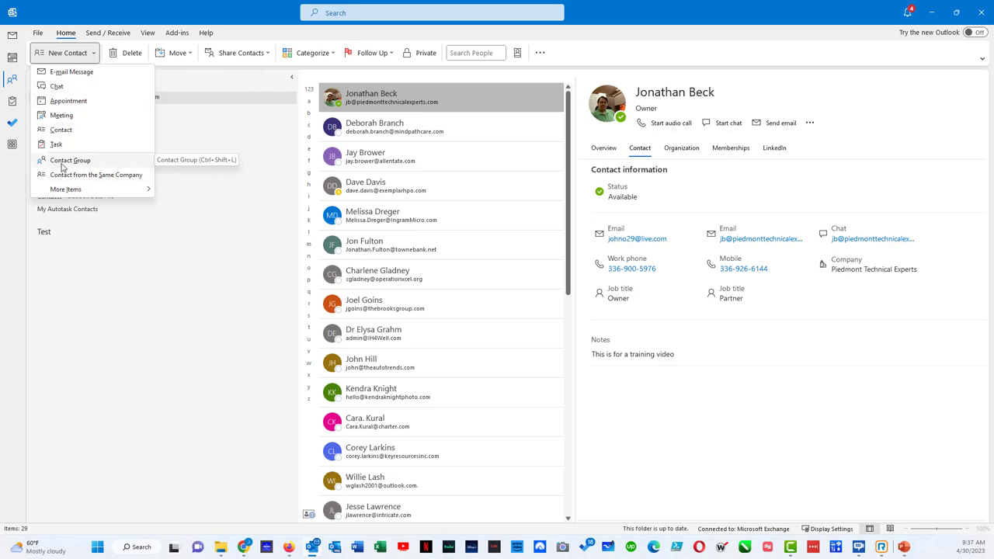
{"action": "left_click", "coordinate": [63, 165]}
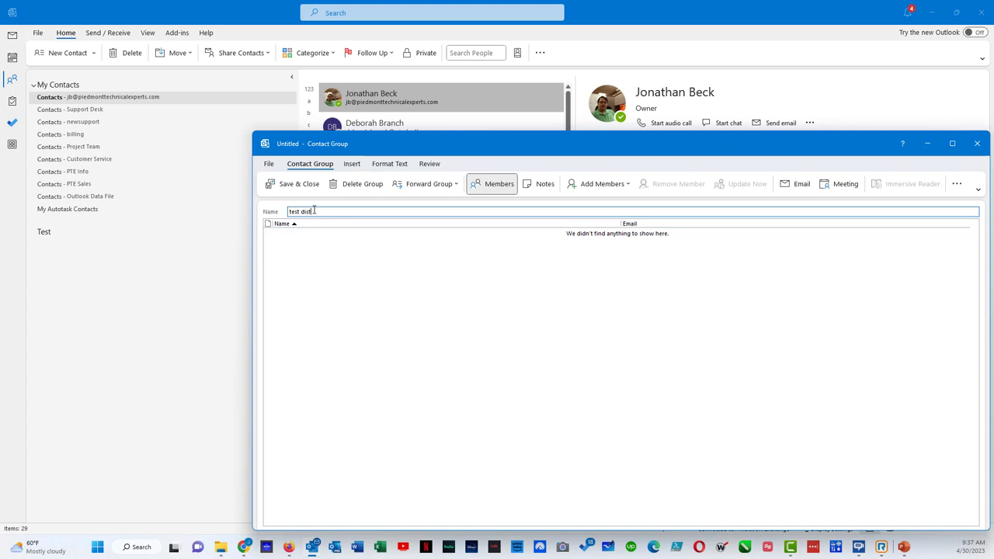
{"action": "type", "text": "test distribution list"}
{"action": "left_click_drag", "start_coordinate": [600, 138], "coordinate": [475, 54]}
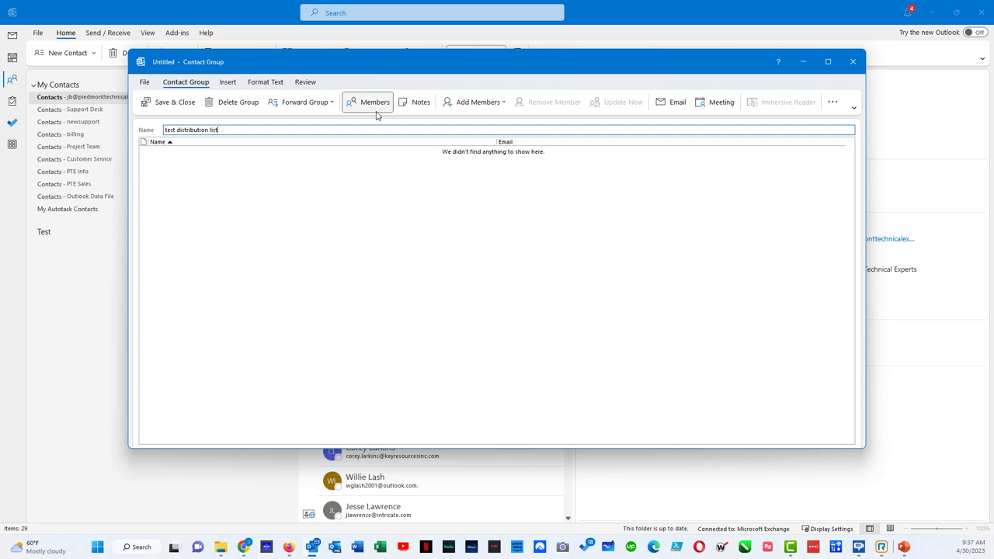
Add a member as a new e-mail contact by the contact's e-mail address, updating the existing contact
{"action": "left_click", "coordinate": [461, 105]}
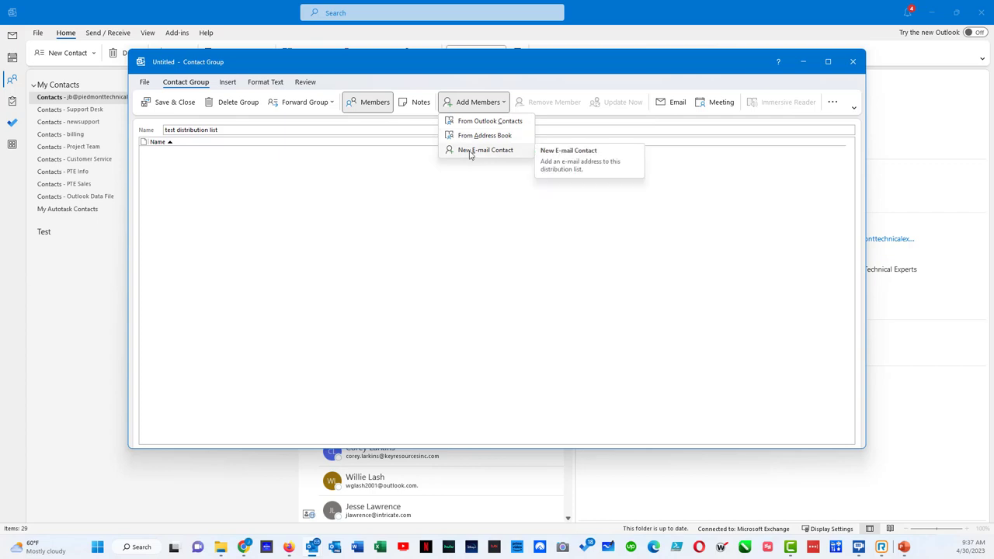
{"action": "left_click", "coordinate": [482, 150]}
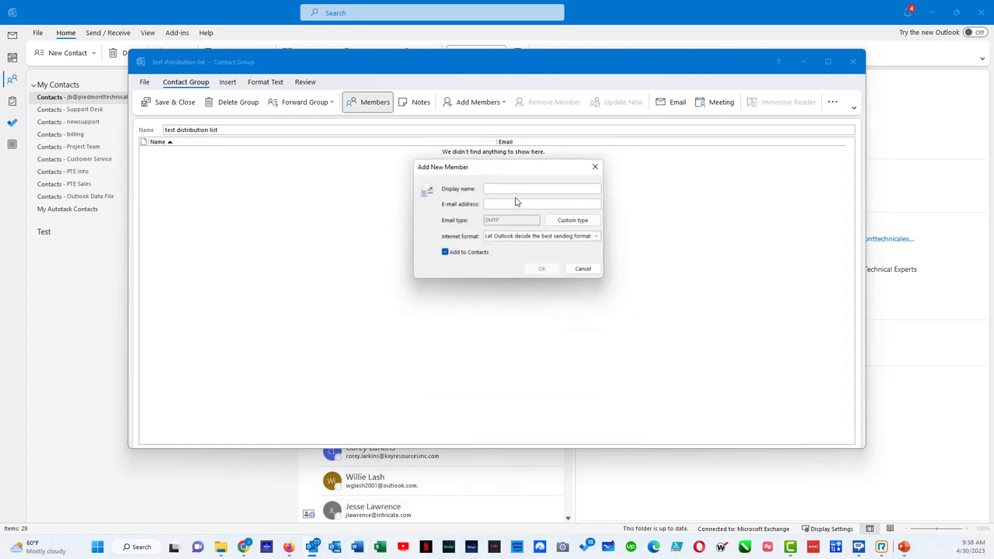
{"action": "left_click", "coordinate": [544, 270]}
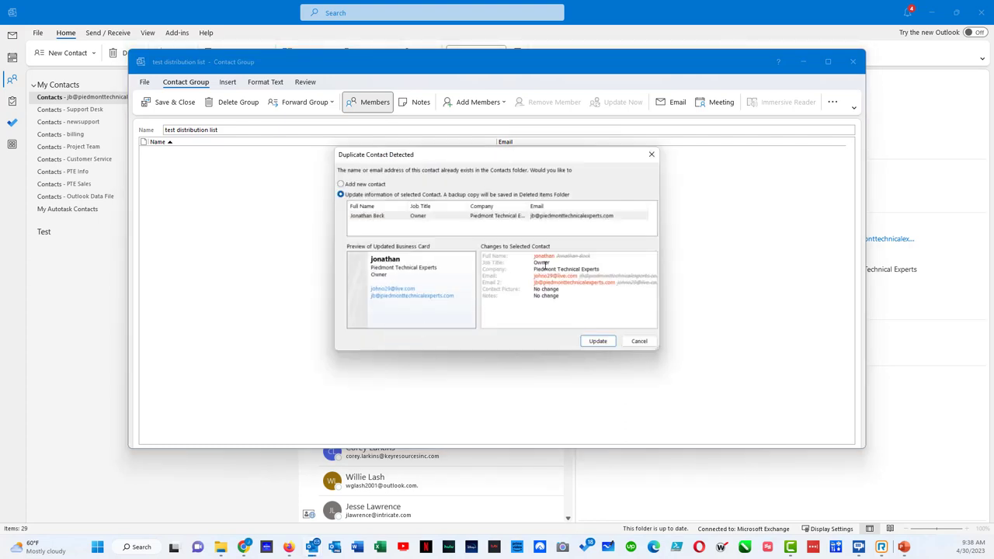
{"action": "left_click", "coordinate": [598, 342]}
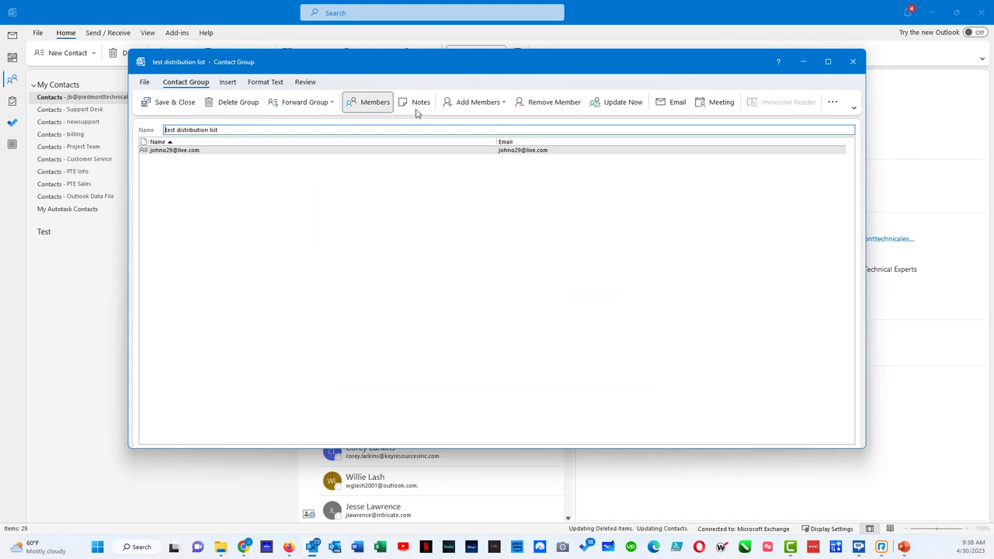
{"action": "left_click", "coordinate": [476, 103]}
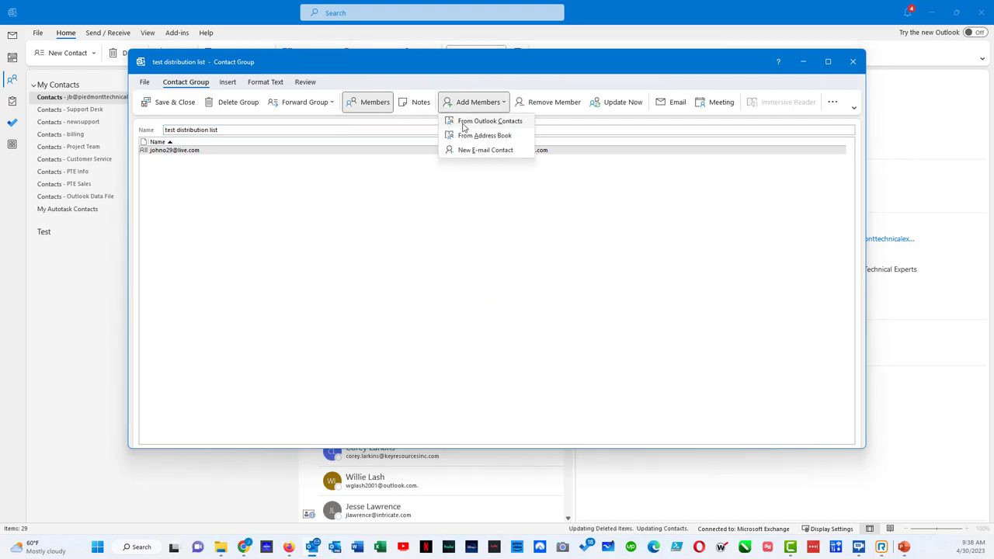
Add the first five Outlook contacts as members, then save and close the group
{"action": "left_click", "coordinate": [463, 123]}
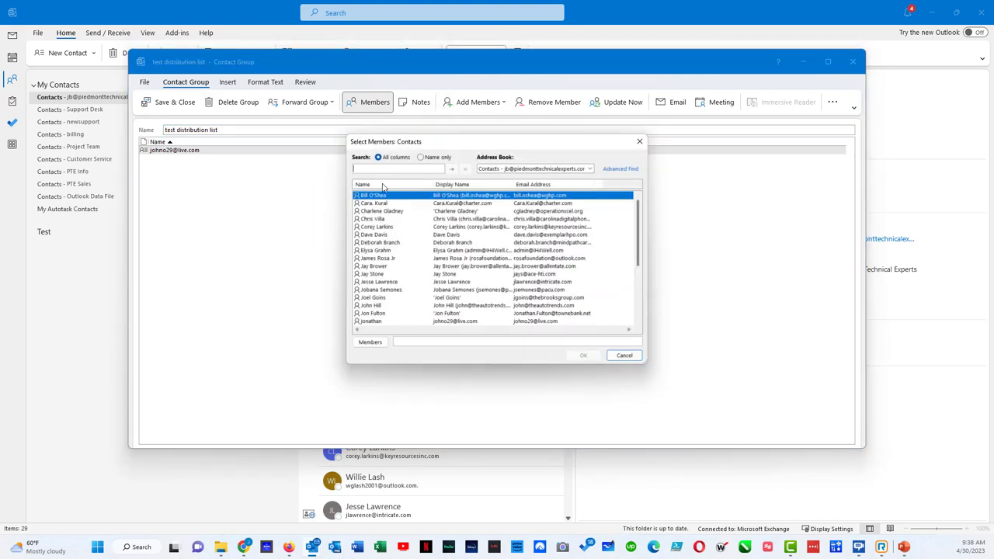
{"action": "left_click", "coordinate": [378, 226], "text": "shift"}
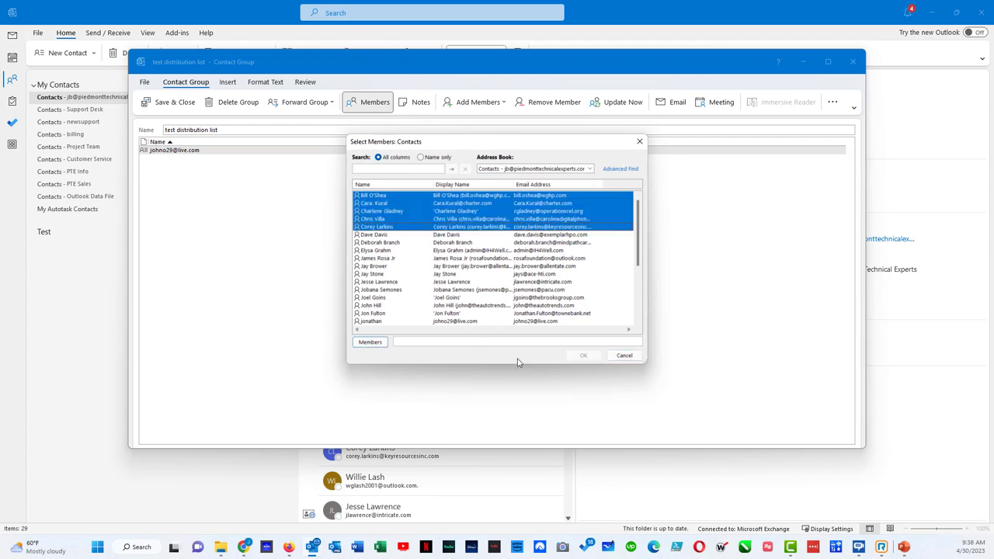
{"action": "left_click", "coordinate": [380, 341]}
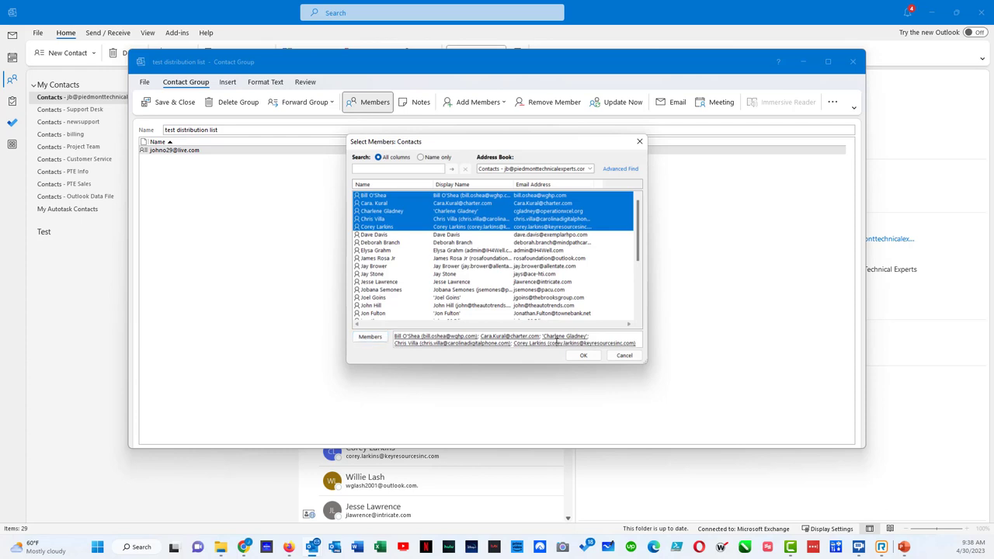
{"action": "left_click", "coordinate": [582, 357]}
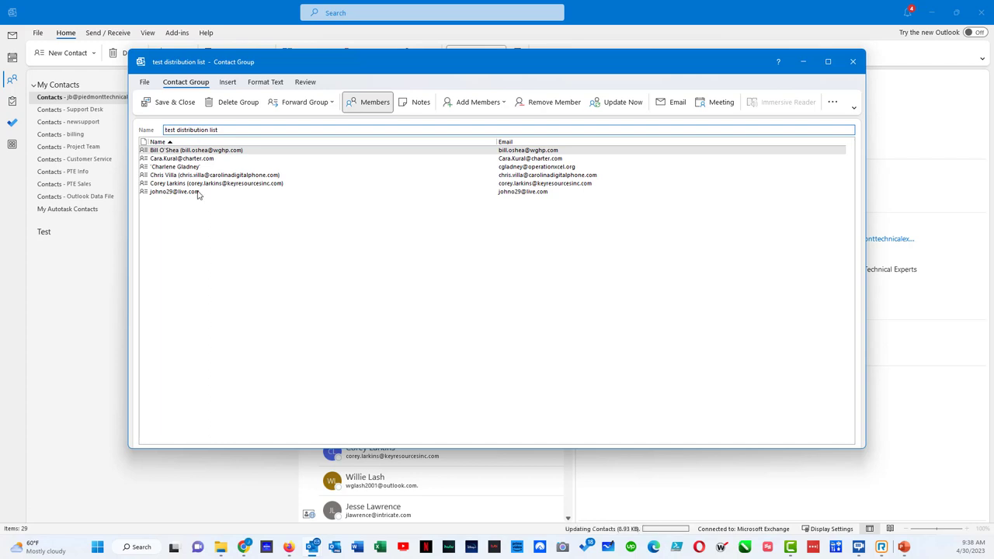
{"action": "left_click", "coordinate": [853, 62]}
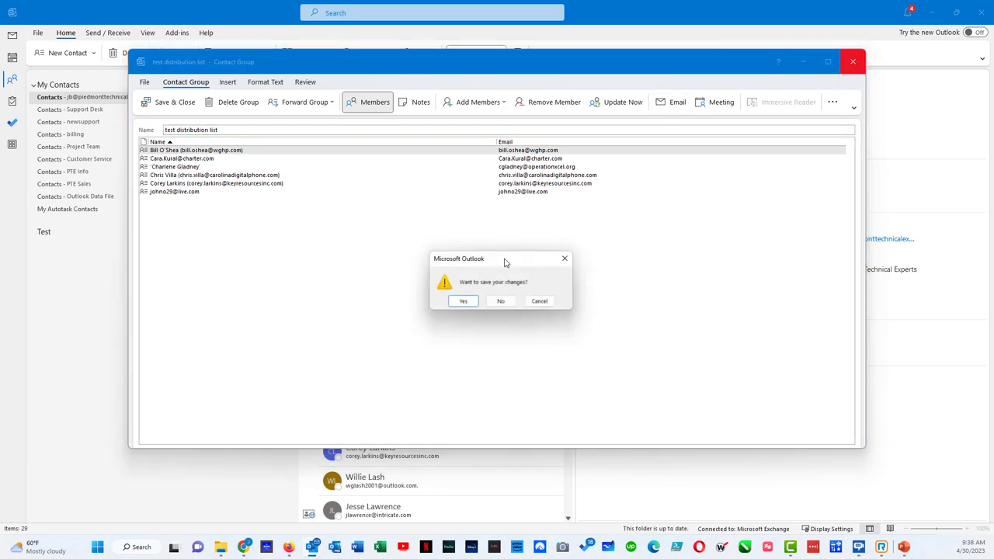
{"action": "left_click", "coordinate": [472, 301]}
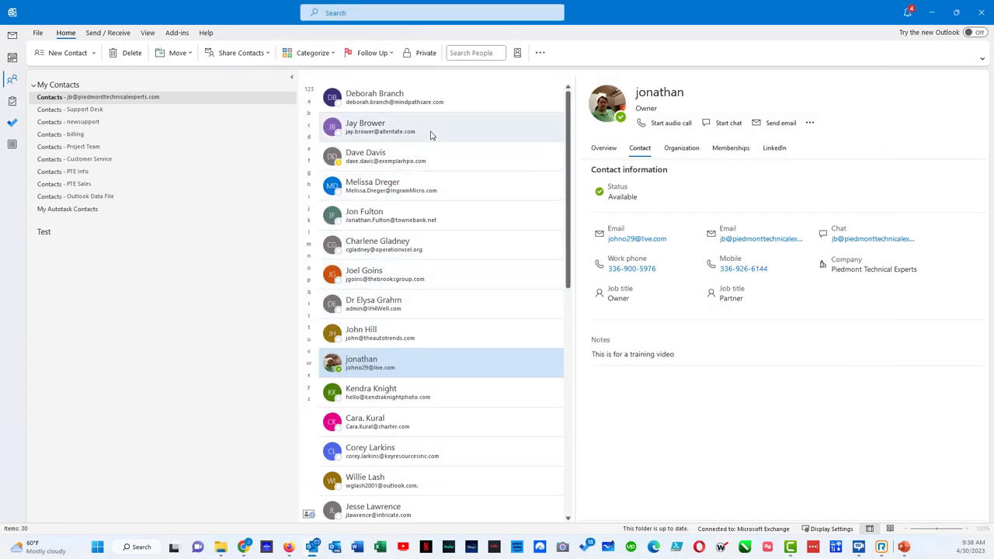
Delete the 'test distribution list' and 'Test' contact groups from Contacts
{"action": "scroll", "coordinate": [433, 136], "scroll_direction": "down", "scroll_amount": 7}
{"action": "scroll", "coordinate": [432, 137], "scroll_direction": "down", "scroll_amount": 5}
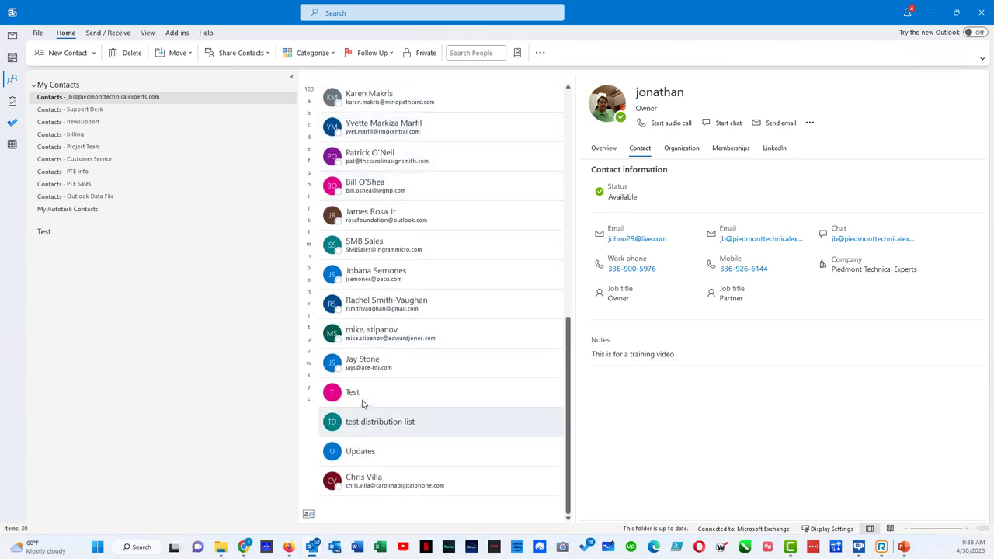
{"action": "left_click", "coordinate": [364, 424]}
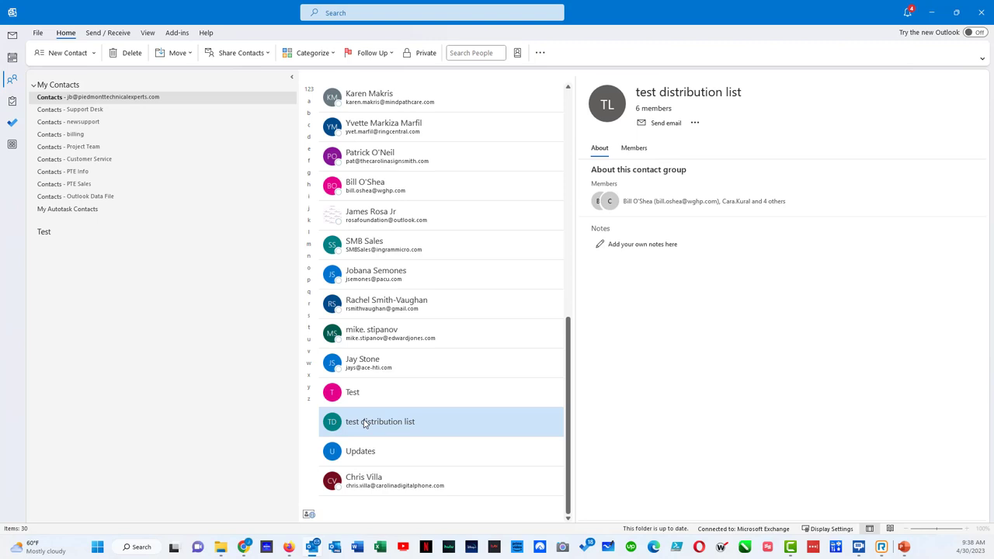
{"action": "left_click", "coordinate": [130, 55]}
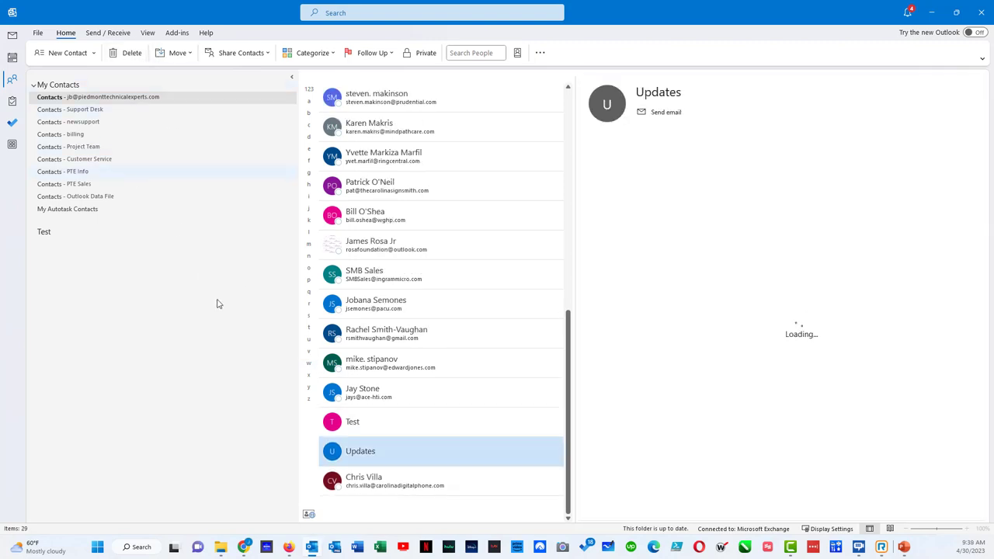
{"action": "left_click", "coordinate": [379, 426]}
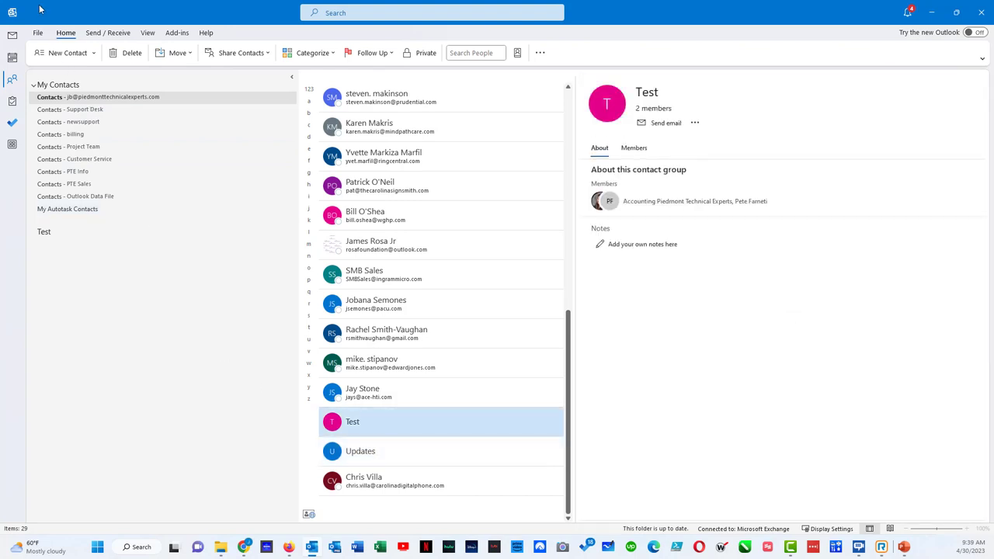
{"action": "left_click", "coordinate": [129, 53]}
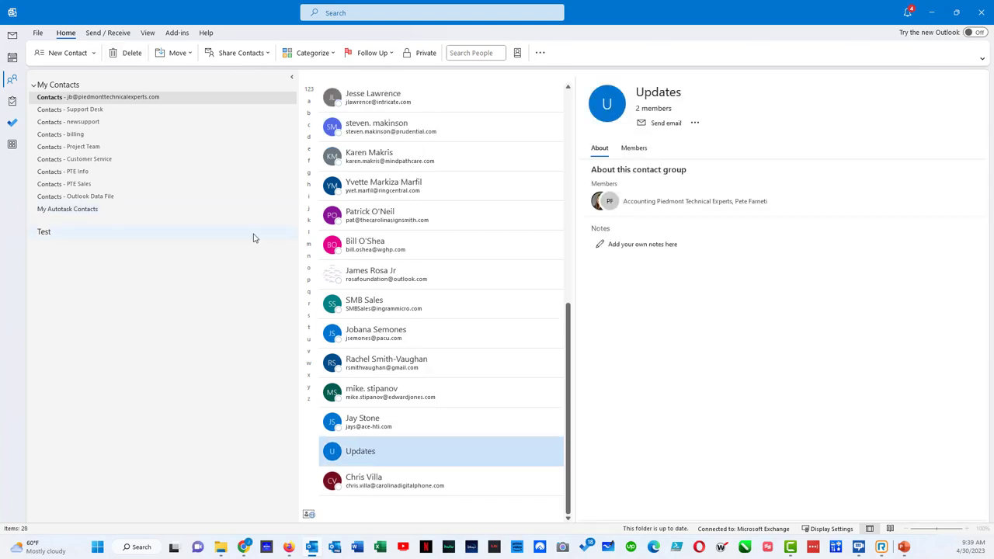